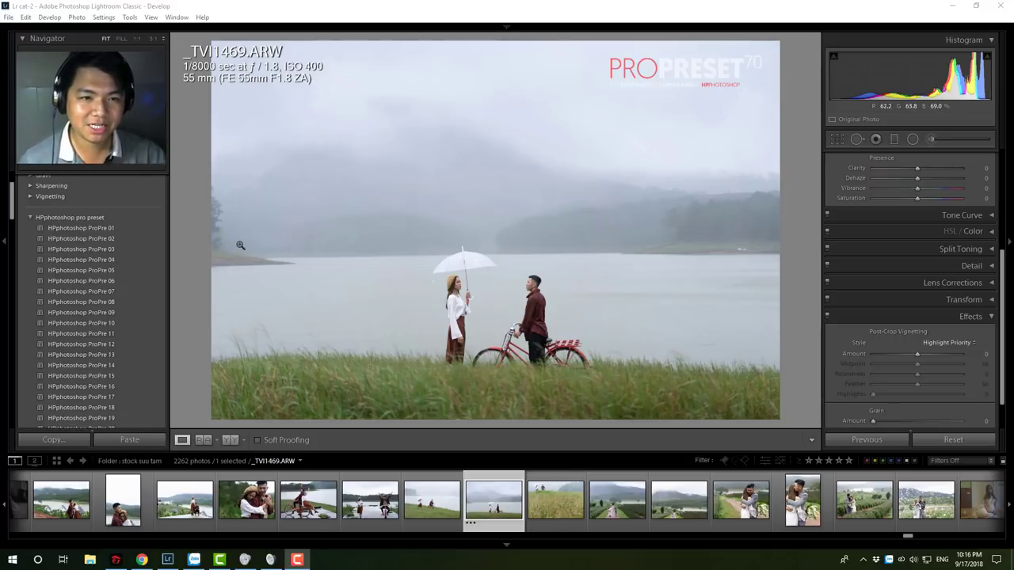
# - Browse the full preset list, then preview ProPre 06 and ProPre 01 on the lake photo
pyautogui.scroll(-10, 102, 324)
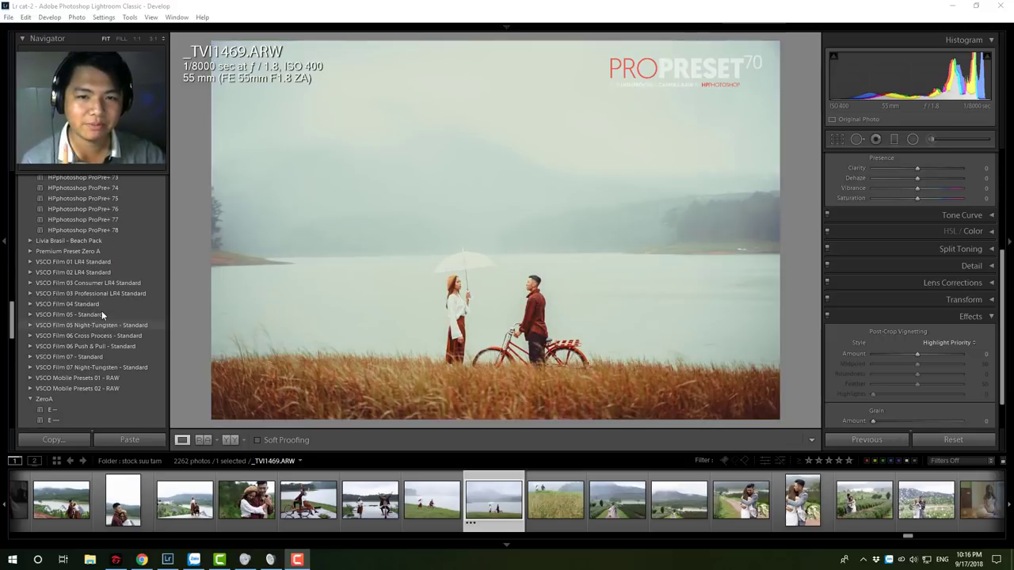
pyautogui.scroll(3, 102, 310)
pyautogui.scroll(4, 101, 309)
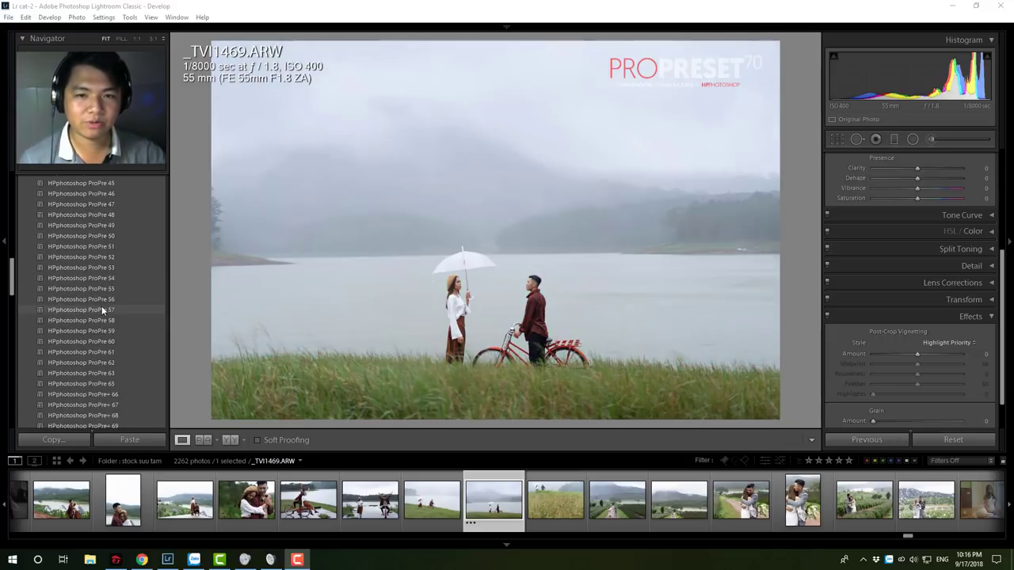
pyautogui.scroll(1, 102, 308)
pyautogui.scroll(3, 102, 306)
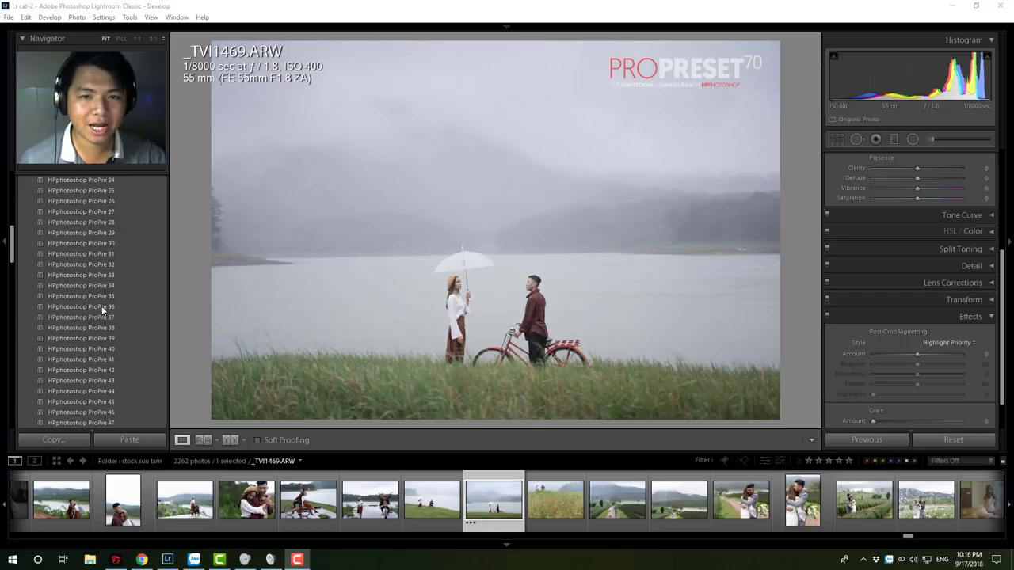
pyautogui.scroll(2, 101, 306)
pyautogui.scroll(3, 102, 306)
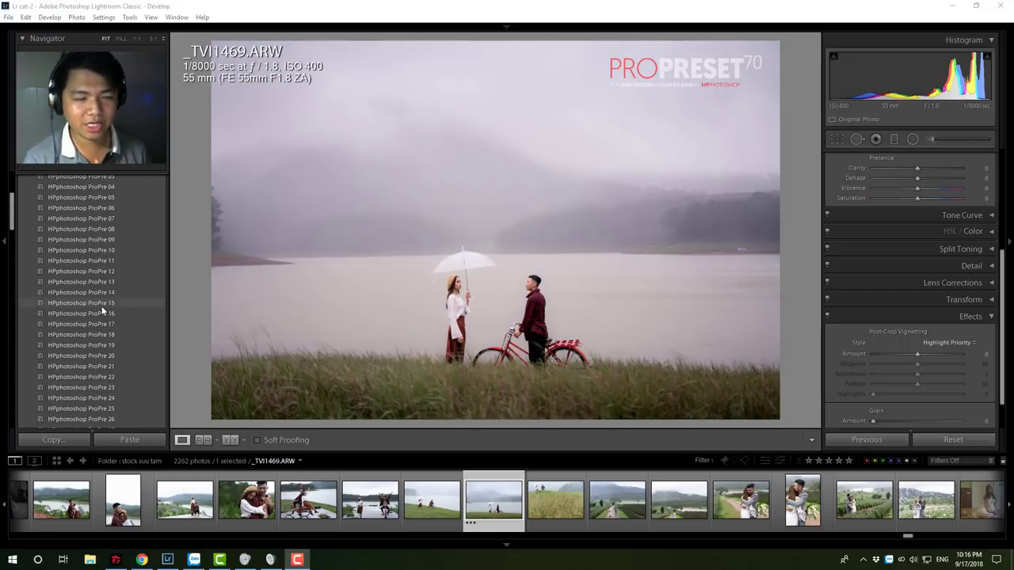
pyautogui.scroll(1, 103, 304)
pyautogui.scroll(2, 106, 301)
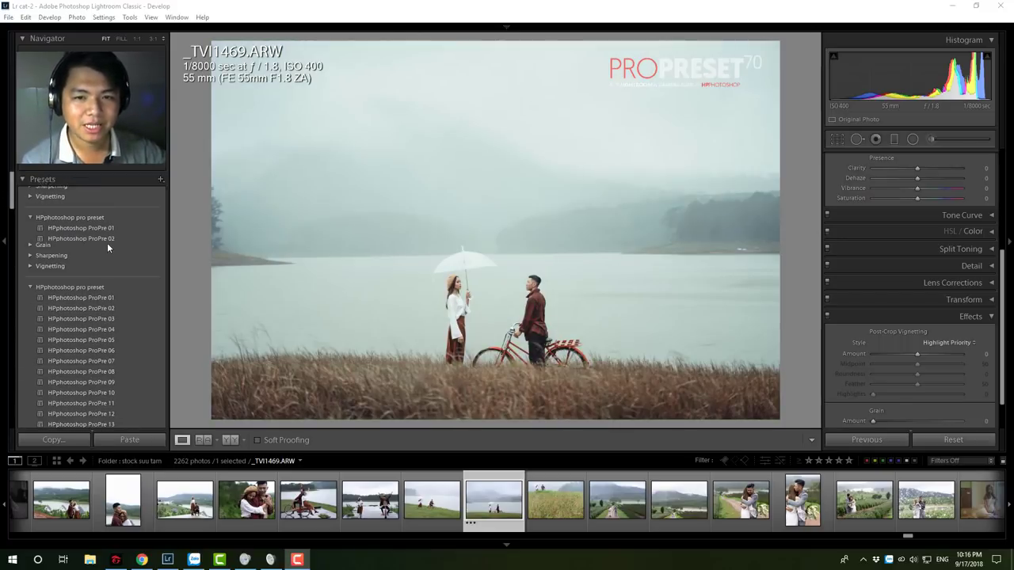
pyautogui.click(103, 278)
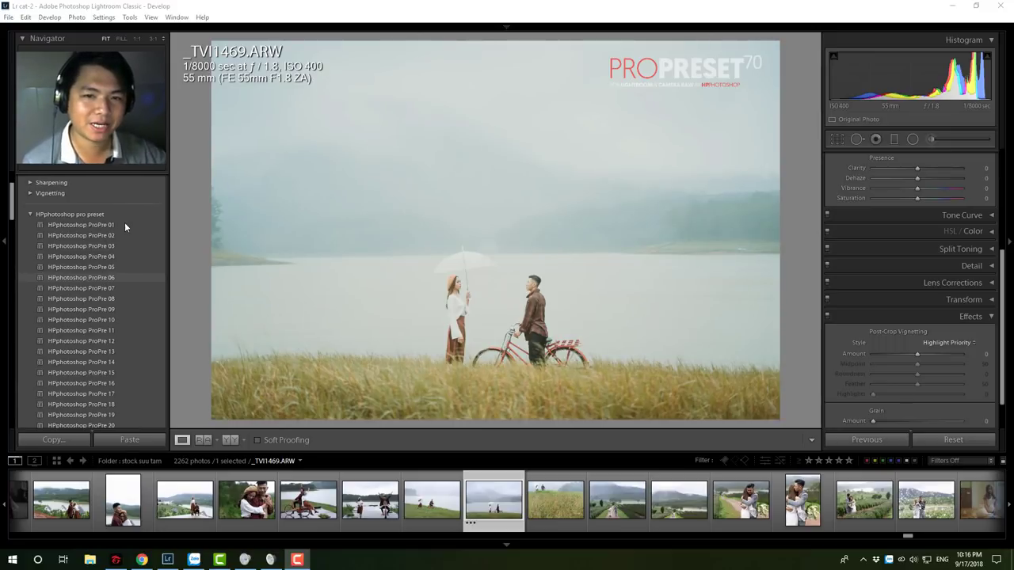
pyautogui.click(125, 225)
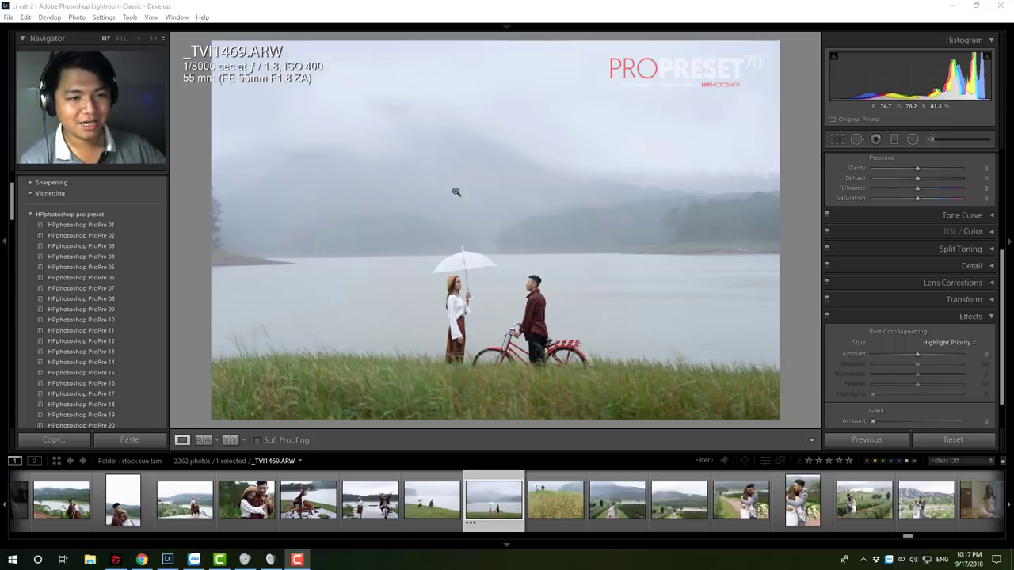
# - Compare ProPre 01 through 04, then apply HPphotoshop ProPre 05 to the lake photo
pyautogui.click(103, 224)
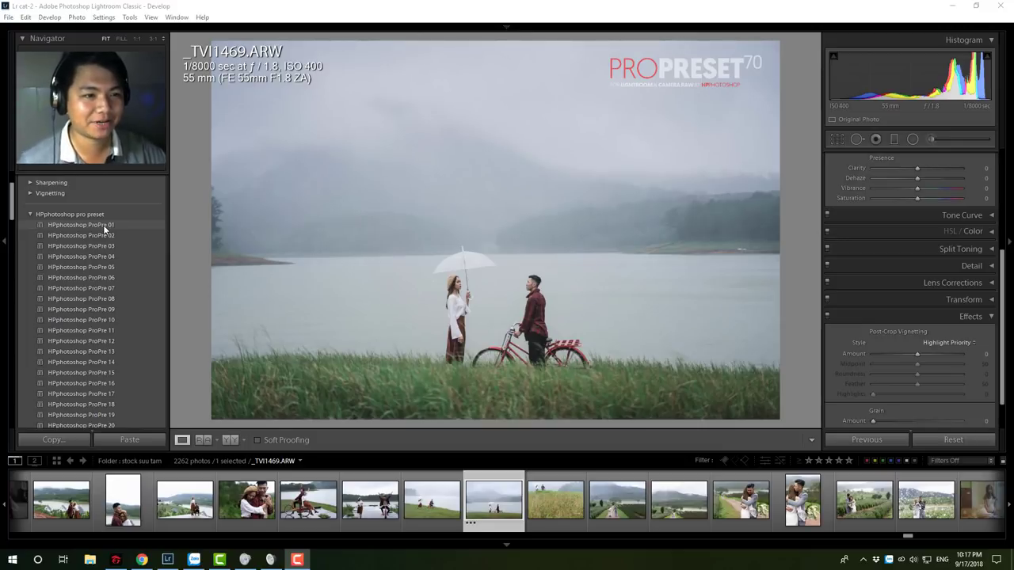
pyautogui.click(108, 236)
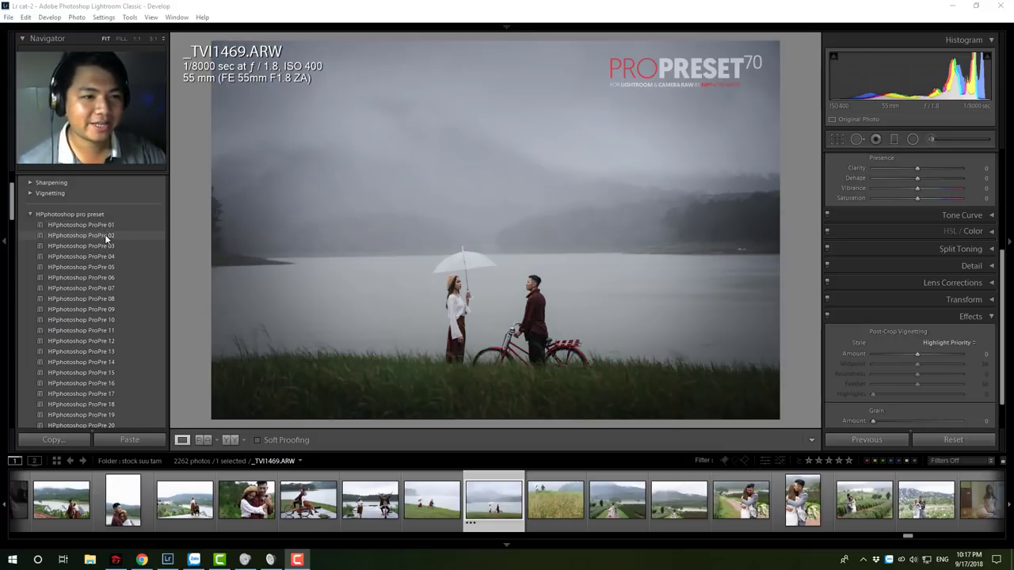
pyautogui.click(106, 246)
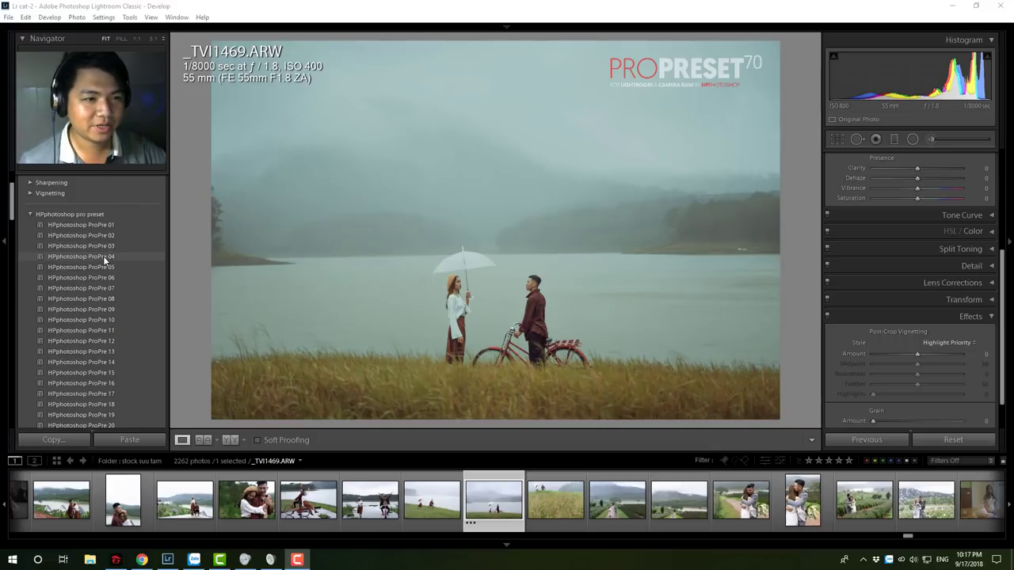
pyautogui.click(104, 258)
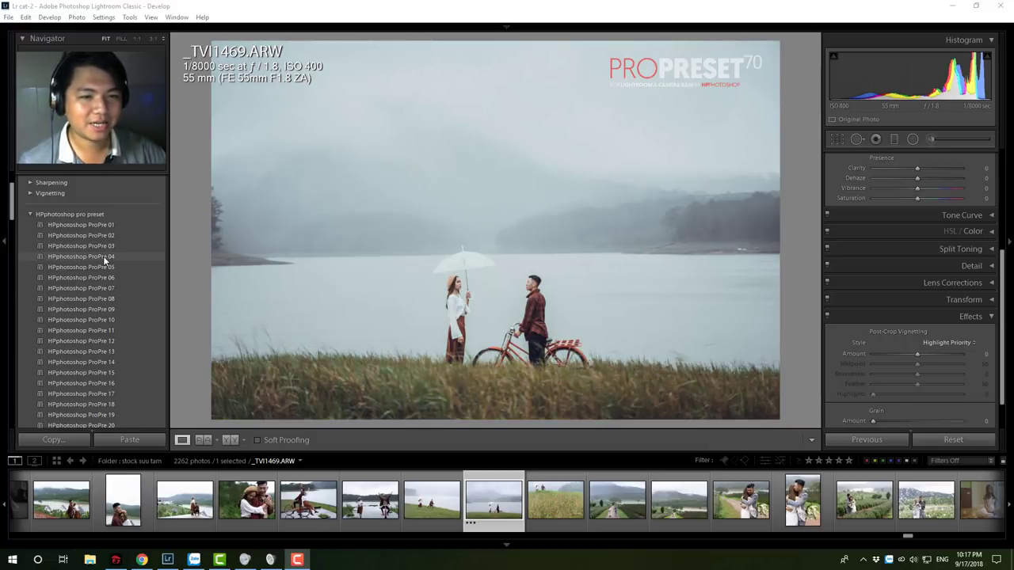
pyautogui.click(104, 268)
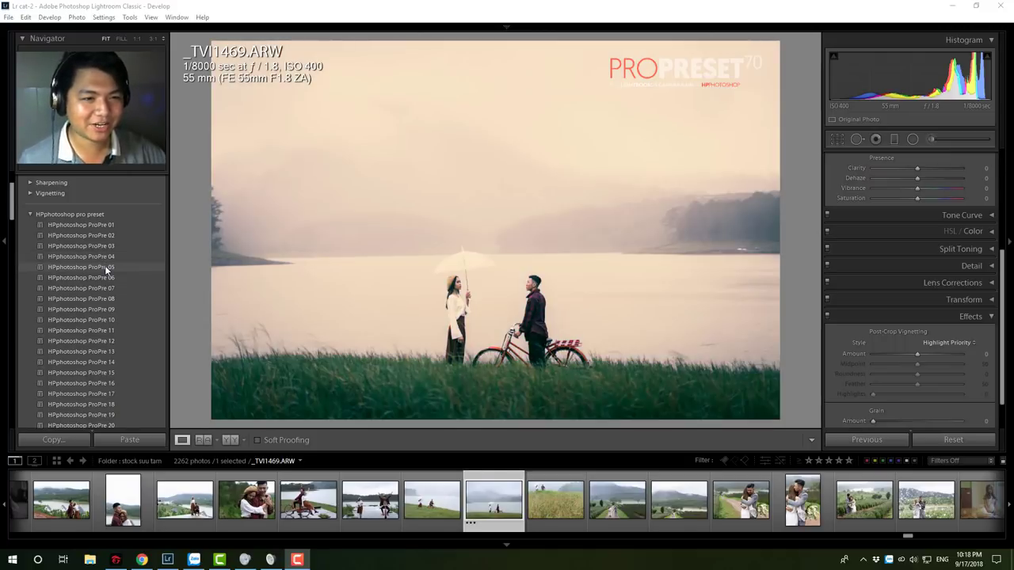
pyautogui.click(104, 268)
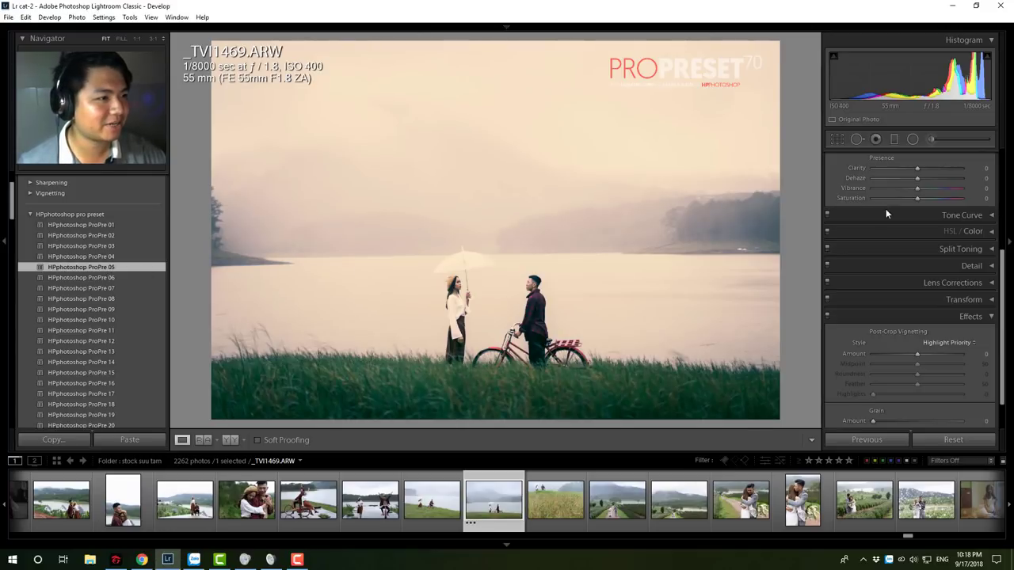
# - In the Basic panel, set Exposure -0.71, Shadows +88 and Temp 5400
pyautogui.scroll(5, 895, 238)
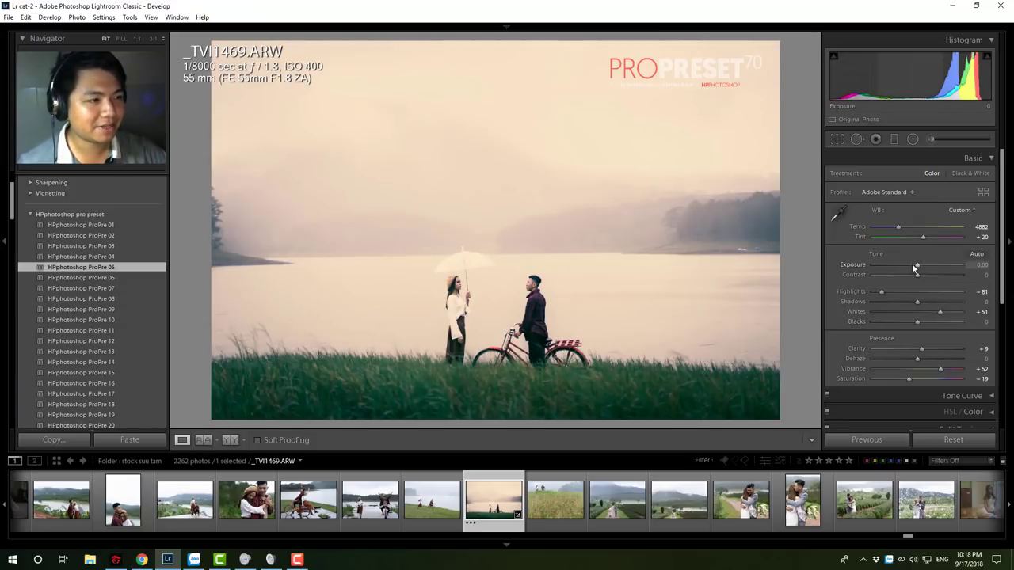
pyautogui.moveTo(916, 266); pyautogui.dragTo(906, 267)
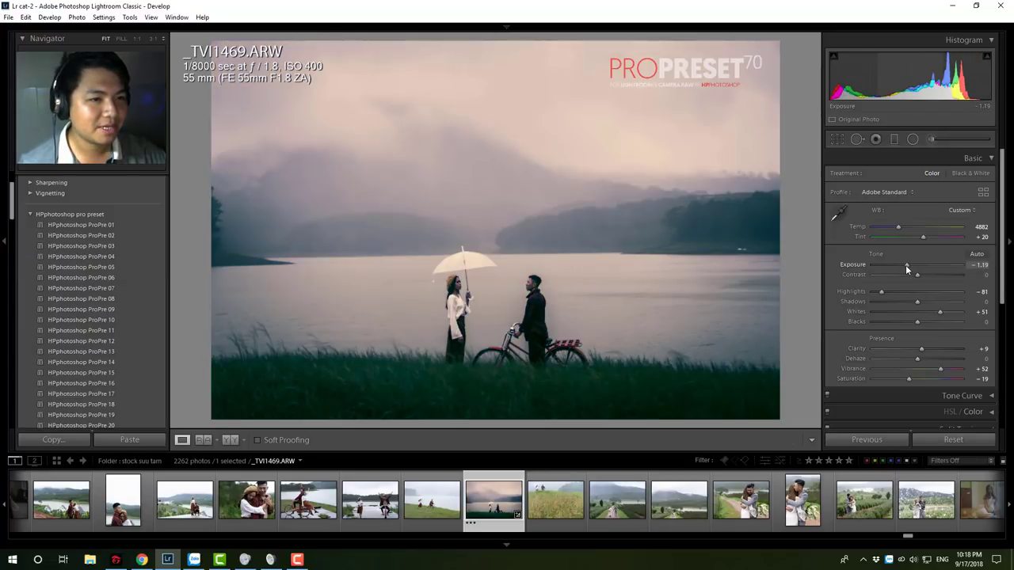
pyautogui.moveTo(906, 265); pyautogui.dragTo(910, 266)
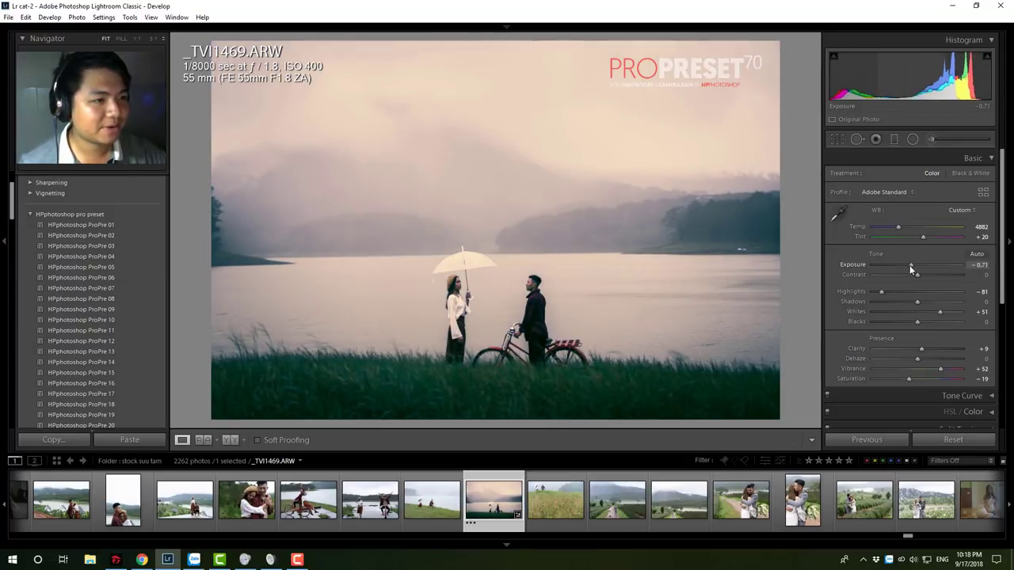
pyautogui.moveTo(917, 302); pyautogui.dragTo(941, 302)
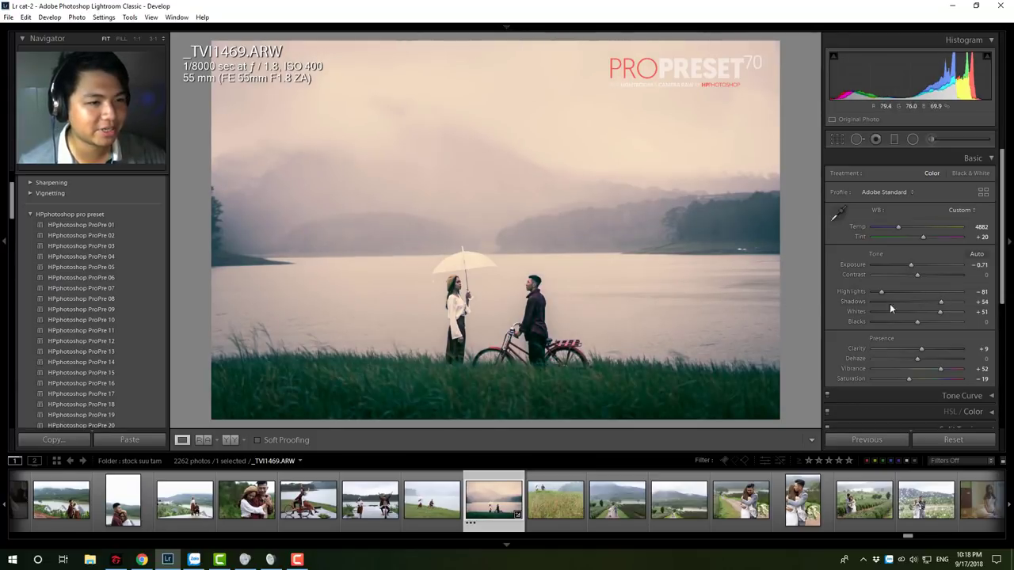
pyautogui.moveTo(941, 302); pyautogui.dragTo(956, 303)
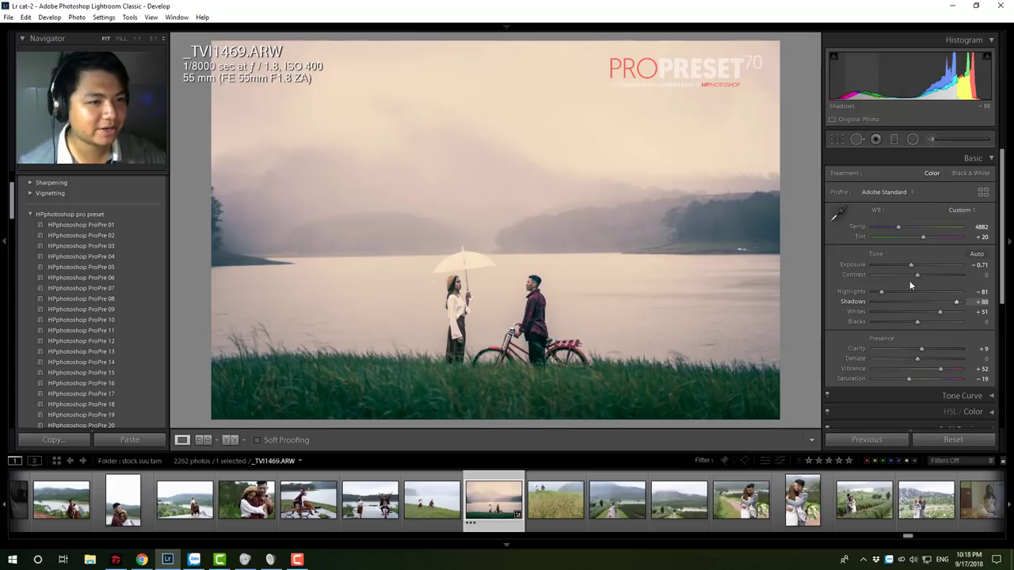
pyautogui.moveTo(898, 227); pyautogui.dragTo(892, 228)
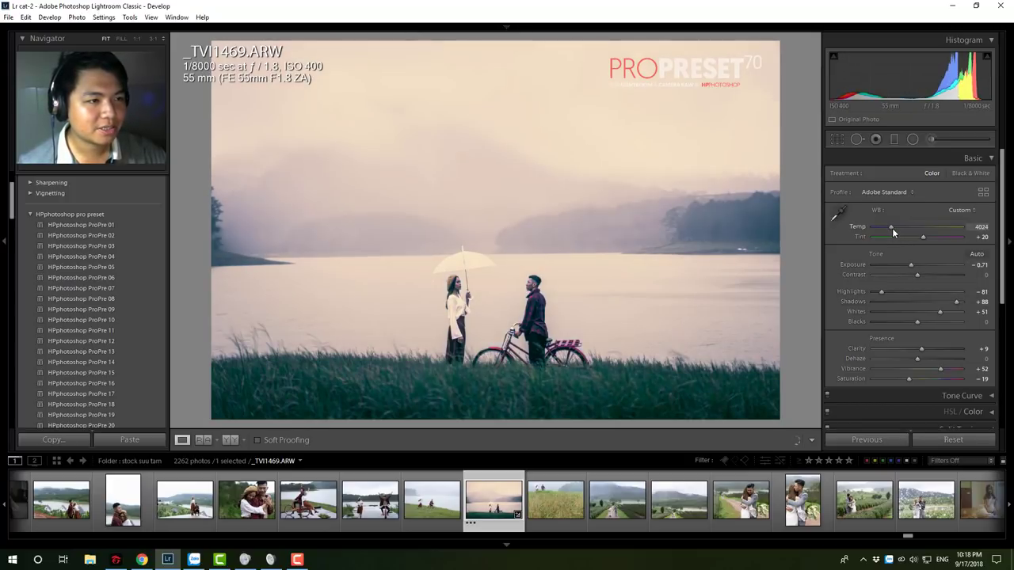
pyautogui.moveTo(893, 229); pyautogui.dragTo(896, 230)
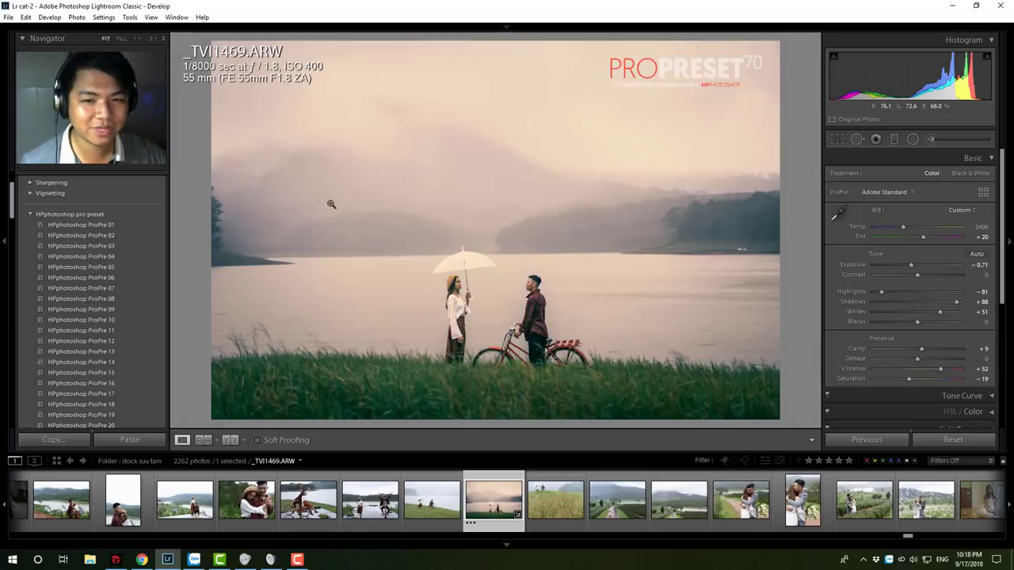
# - Apply ProPre 06, nudge exposure below zero, then preview ProPre 07 through 10
pyautogui.click(102, 278)
pyautogui.click(103, 279)
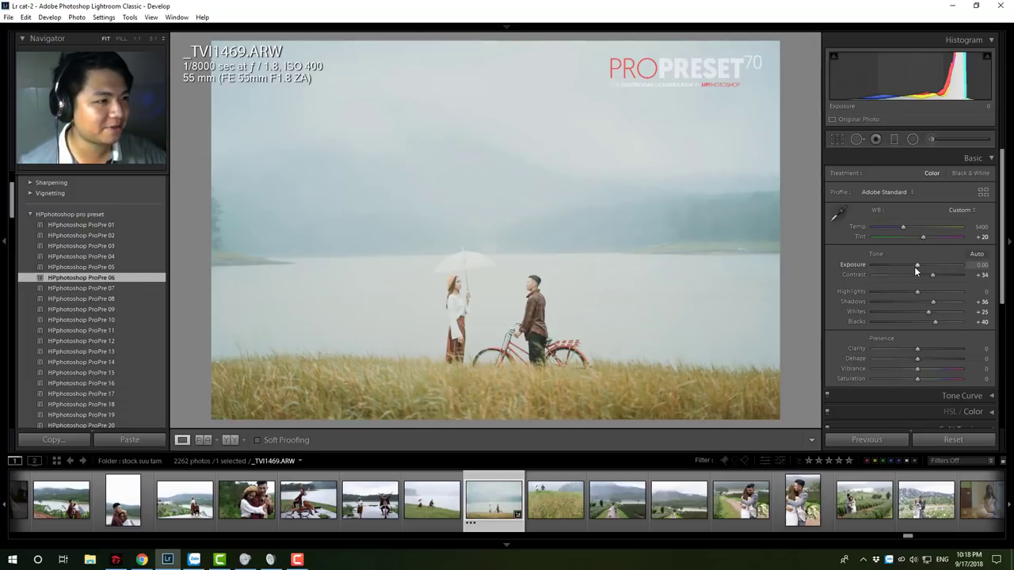
pyautogui.moveTo(913, 268); pyautogui.dragTo(907, 267)
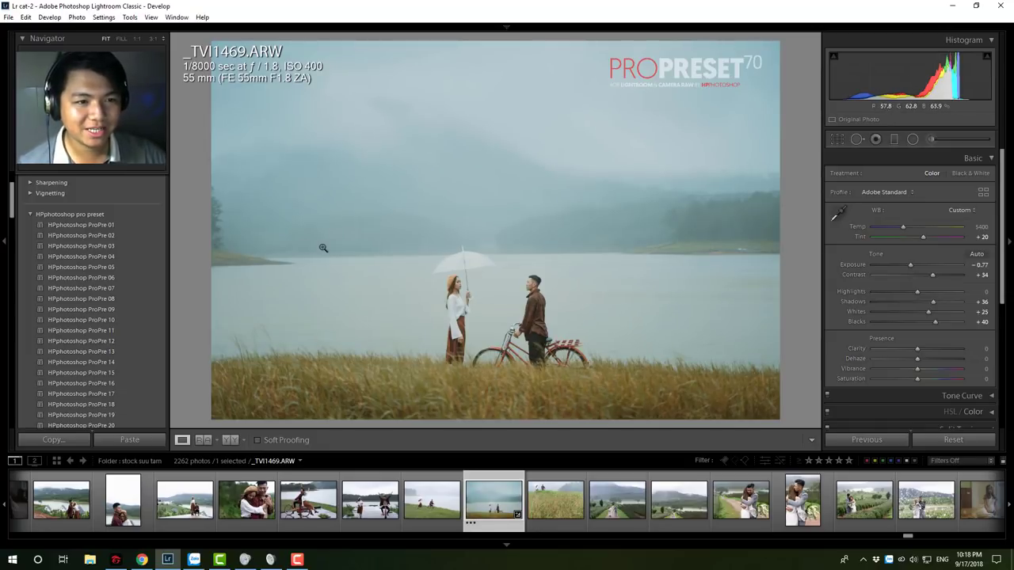
pyautogui.click(109, 289)
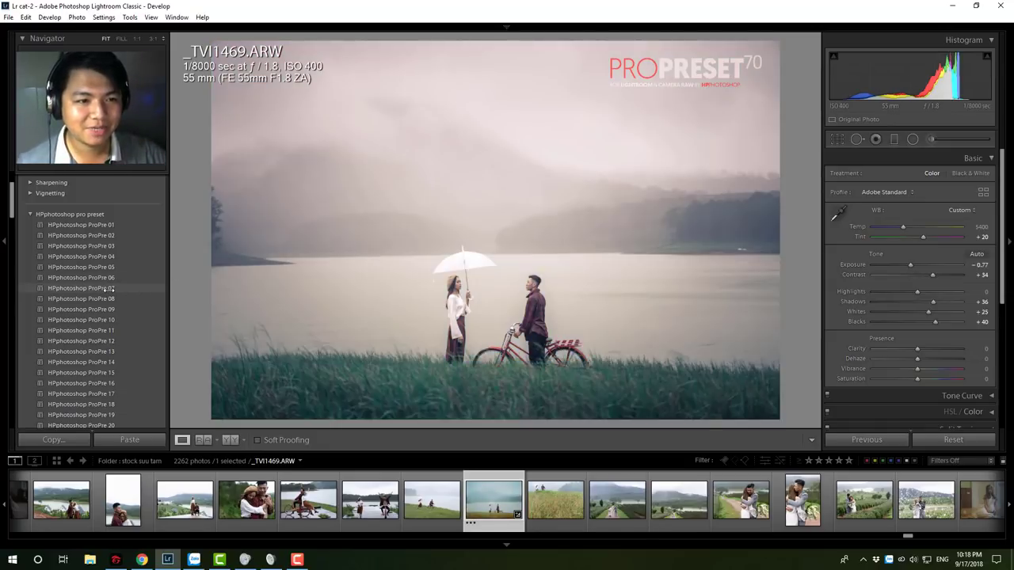
pyautogui.click(109, 299)
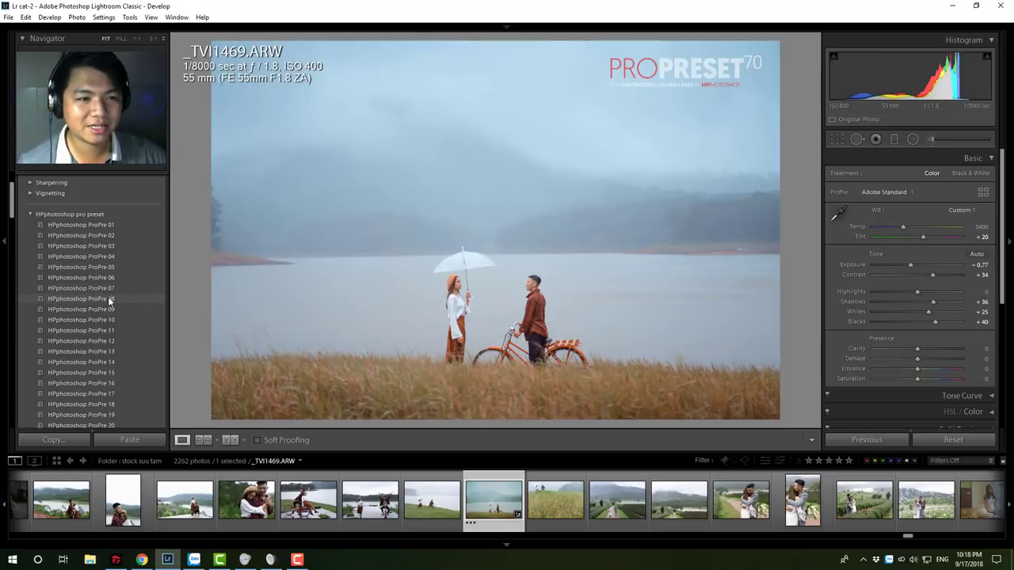
pyautogui.click(108, 309)
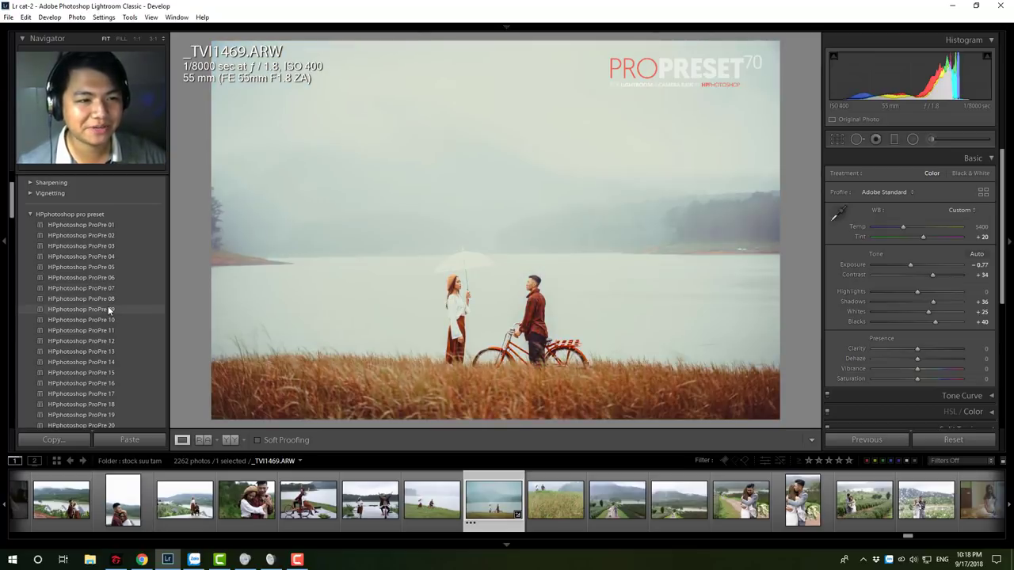
pyautogui.click(109, 319)
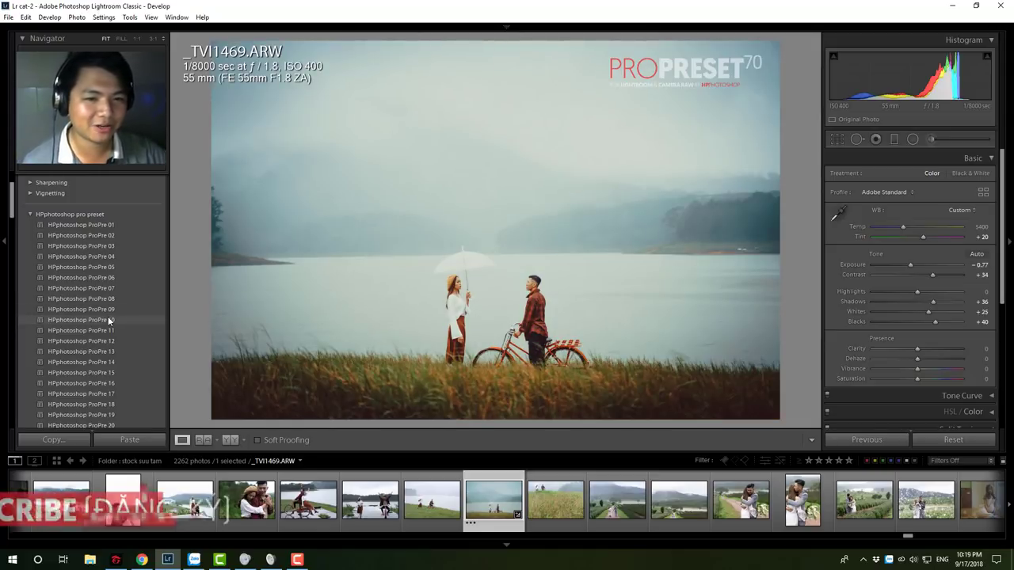
# - Preview ProPre 11 through 16, then apply HPphotoshop ProPre 17
pyautogui.click(106, 329)
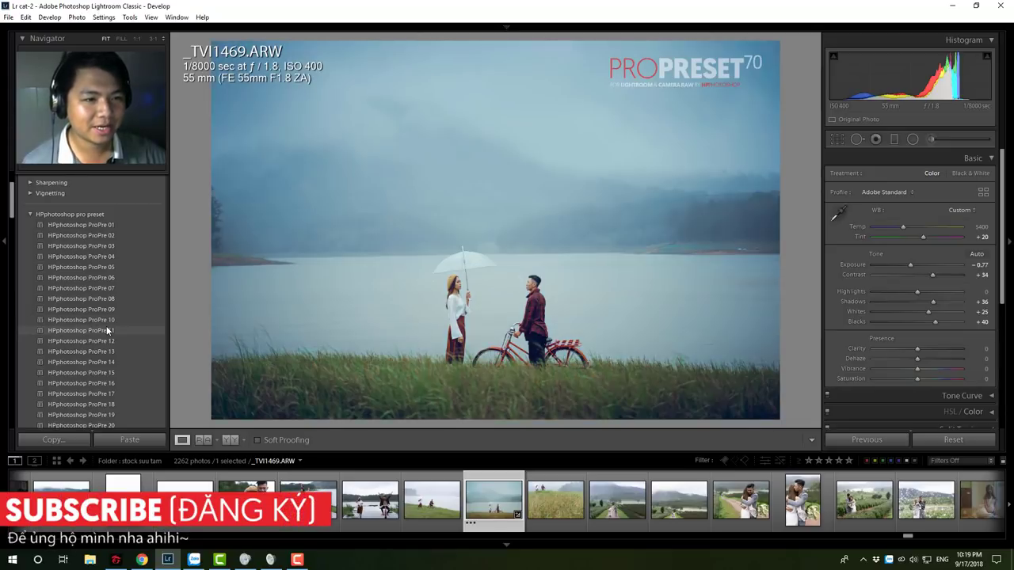
pyautogui.click(106, 341)
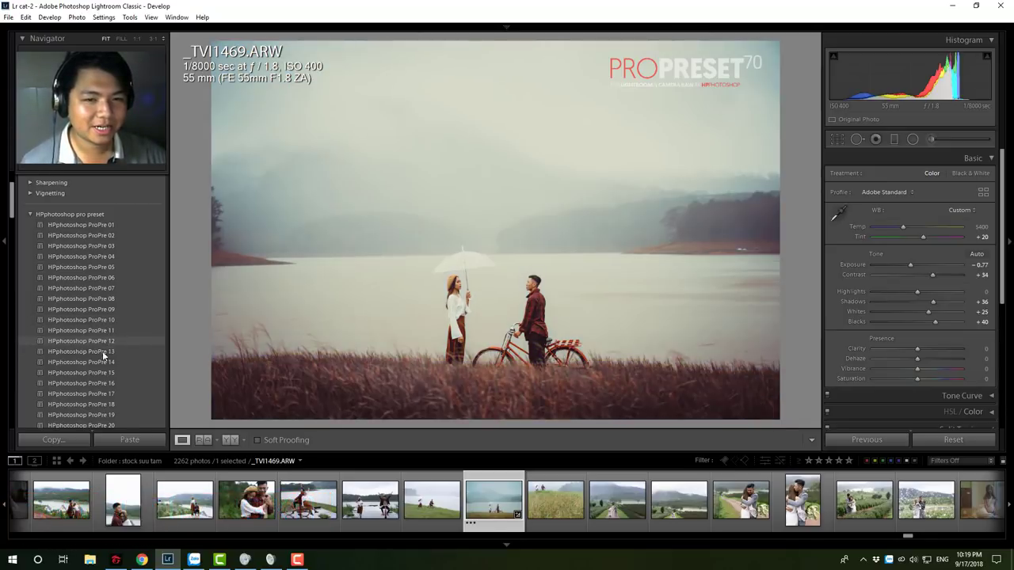
pyautogui.click(104, 352)
pyautogui.click(102, 365)
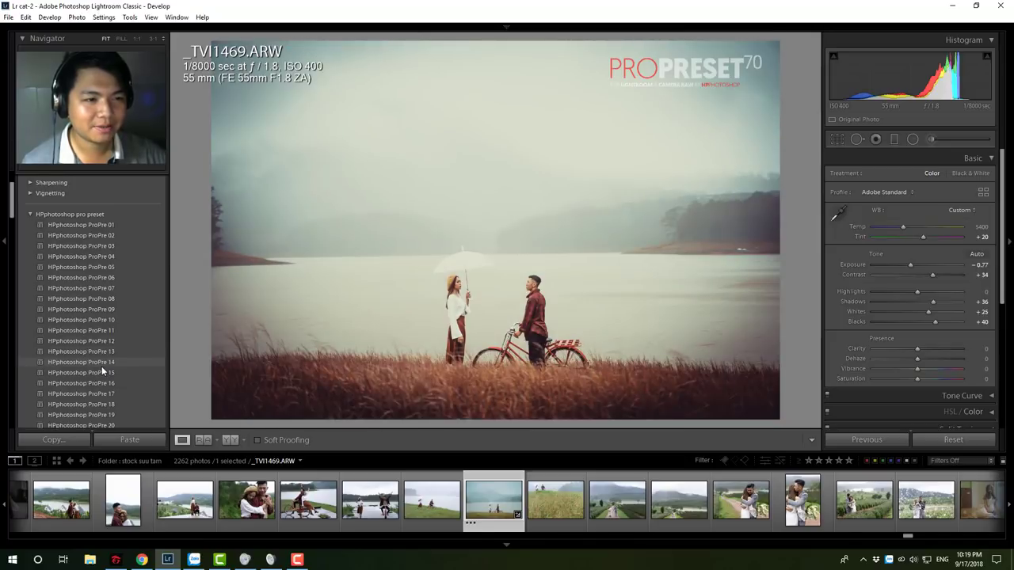
pyautogui.click(103, 373)
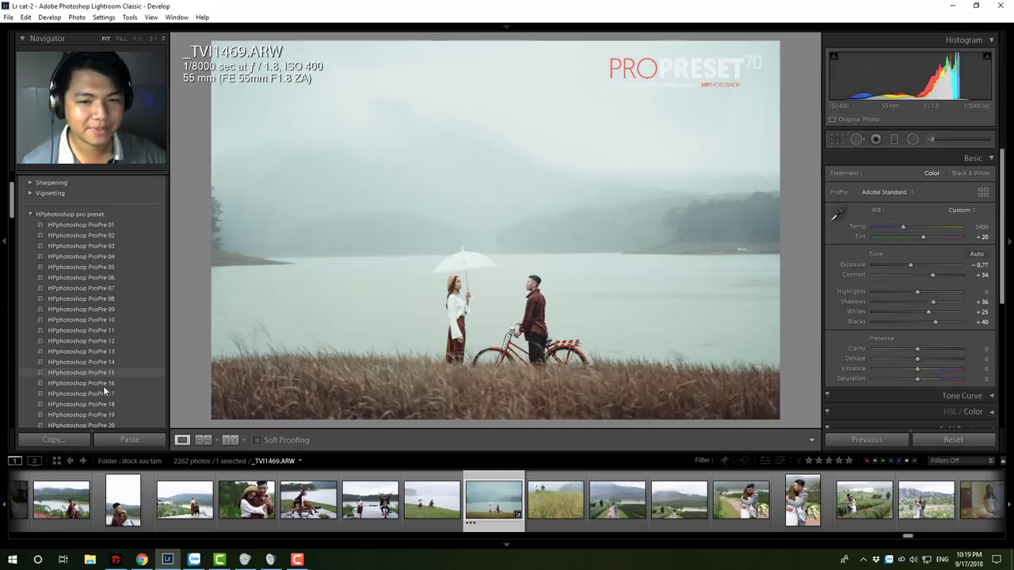
pyautogui.click(103, 386)
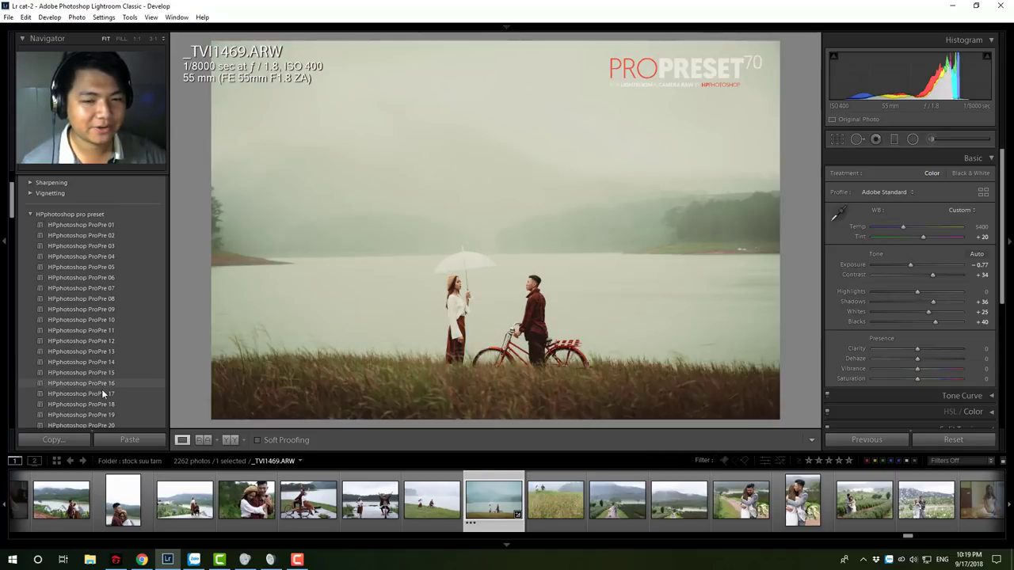
pyautogui.click(103, 393)
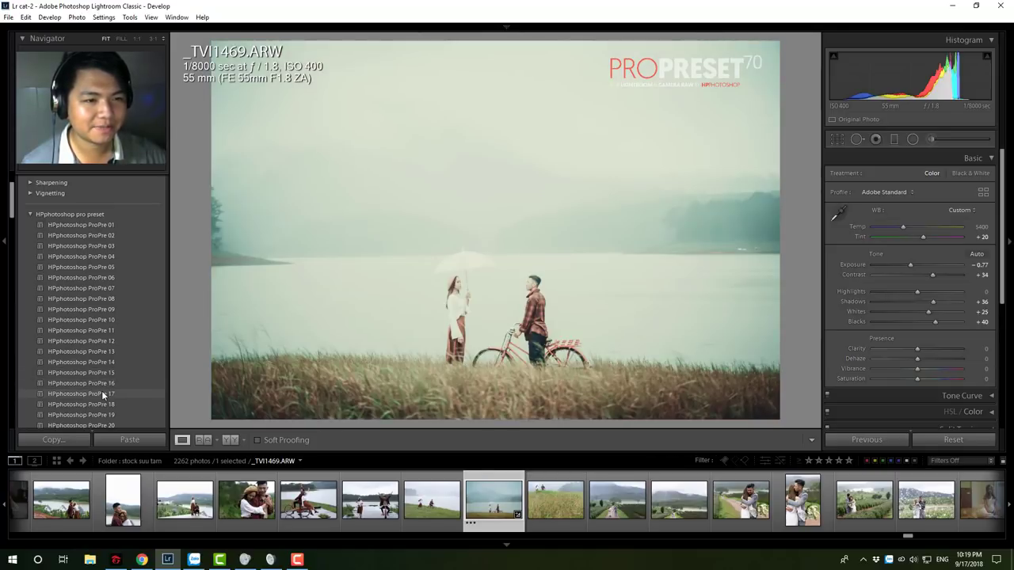
pyautogui.click(103, 393)
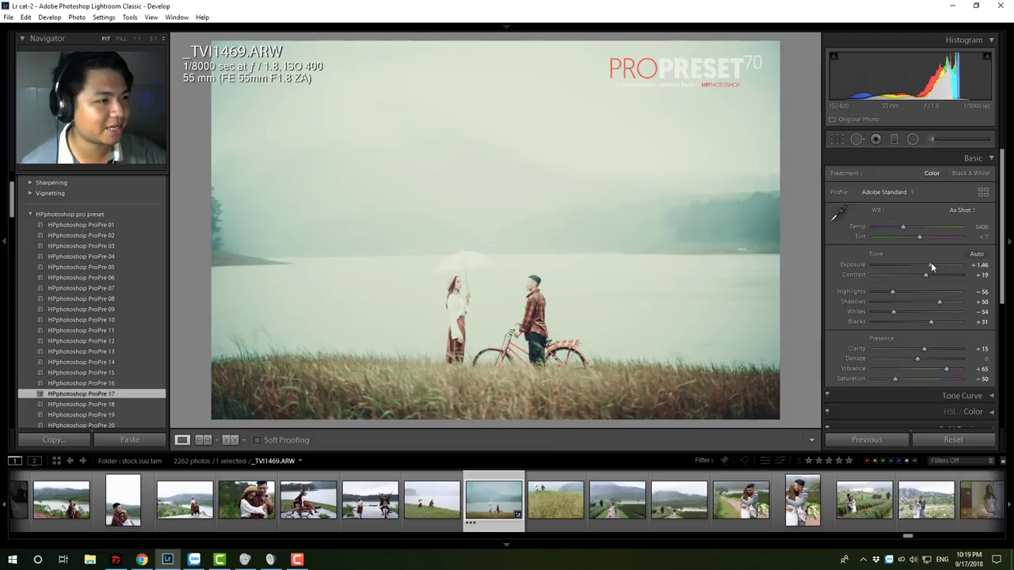
# - Bring Exposure back to about 0, compare ProPre 18–22, and apply ProPre 23
pyautogui.moveTo(930, 265); pyautogui.dragTo(920, 269)
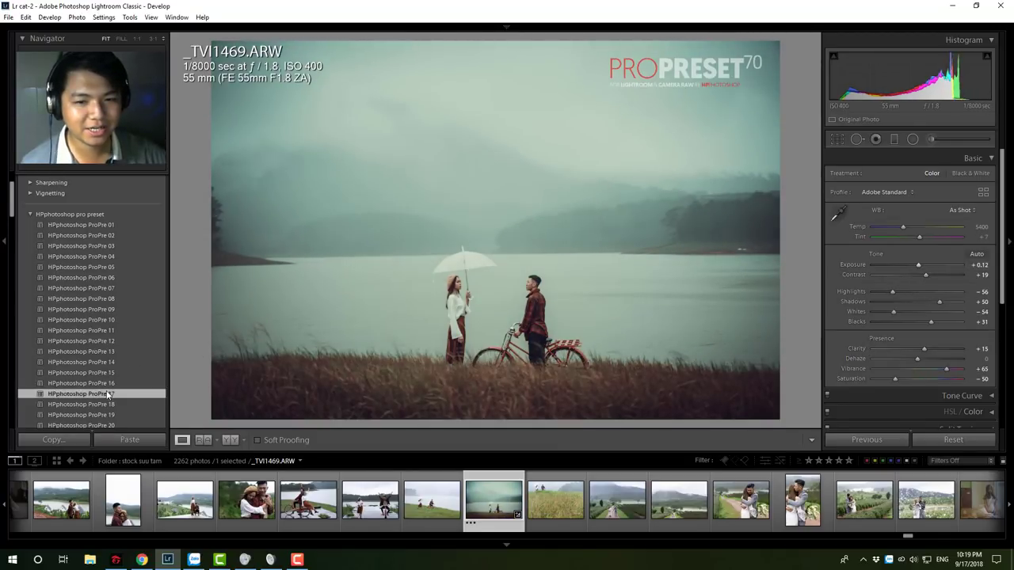
pyautogui.scroll(-4, 101, 388)
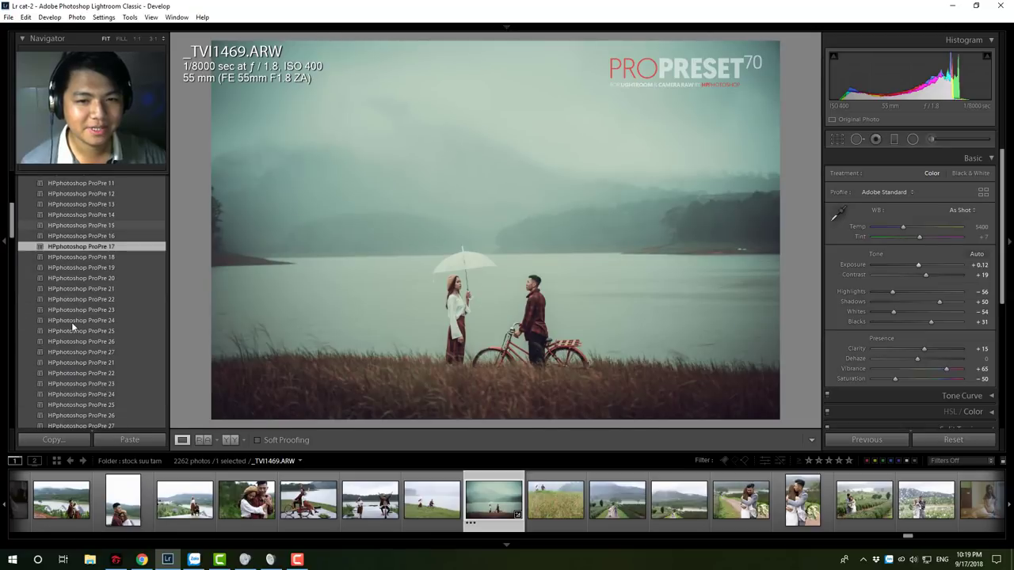
pyautogui.click(102, 257)
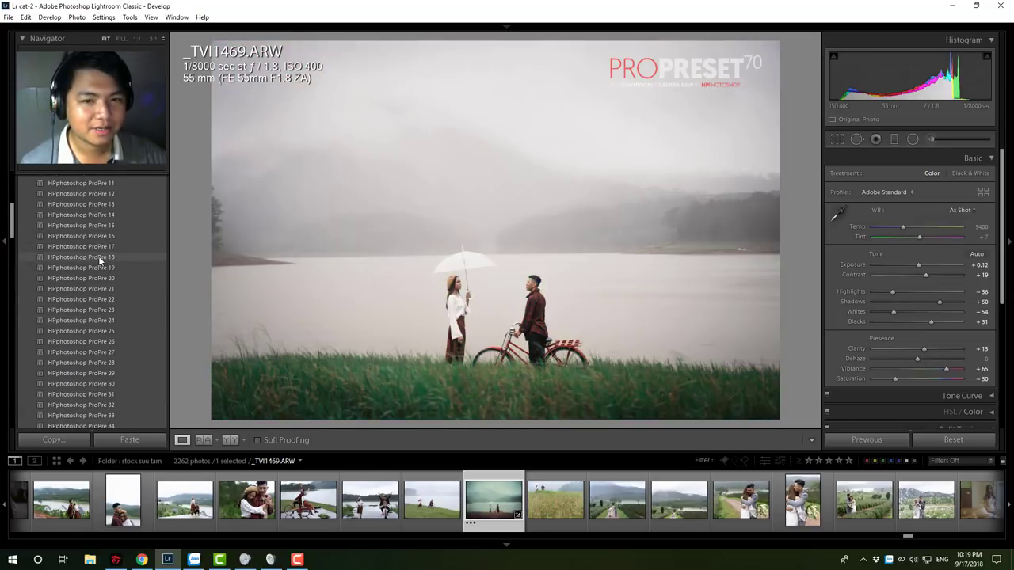
pyautogui.click(101, 269)
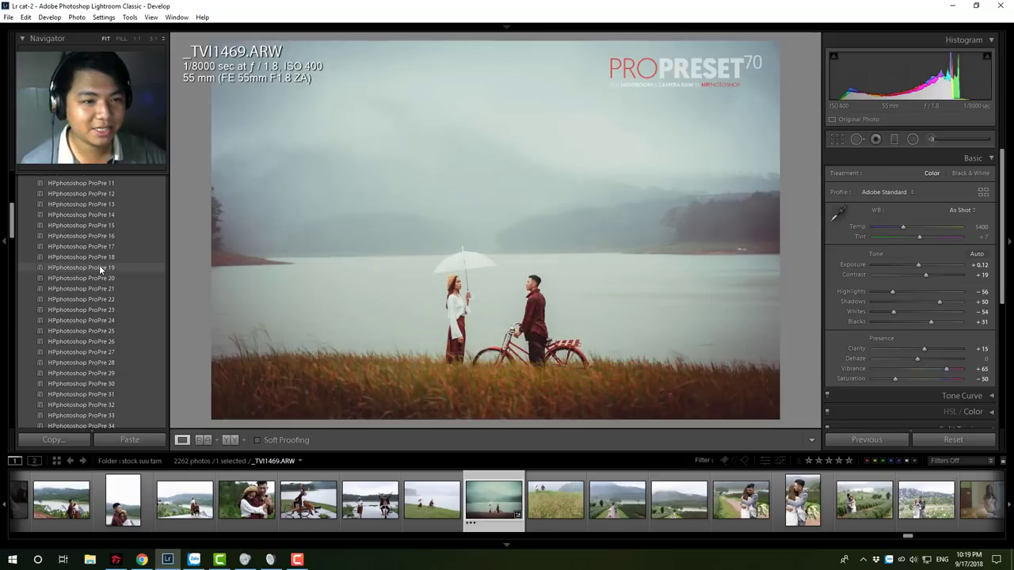
pyautogui.click(100, 278)
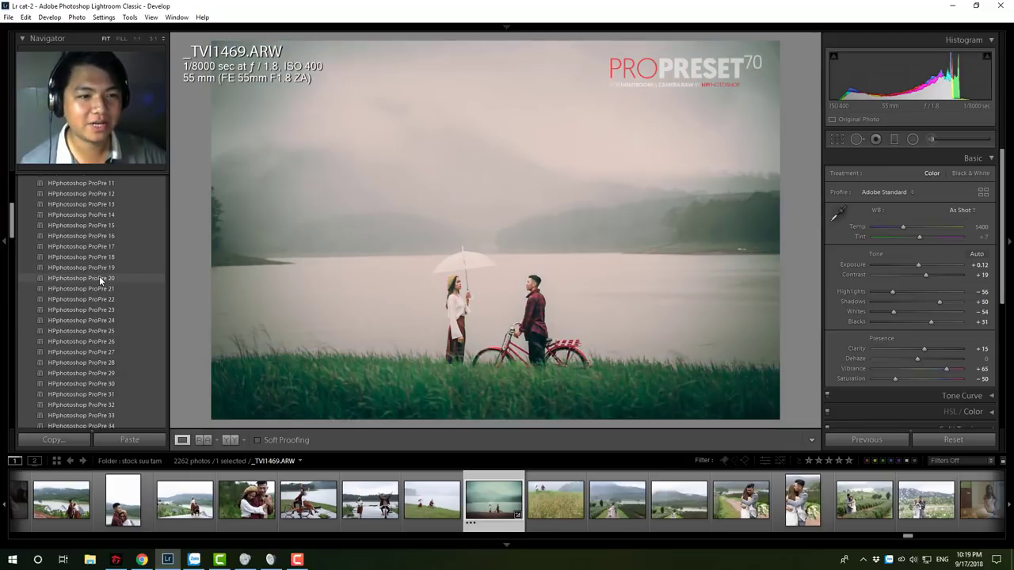
pyautogui.click(100, 289)
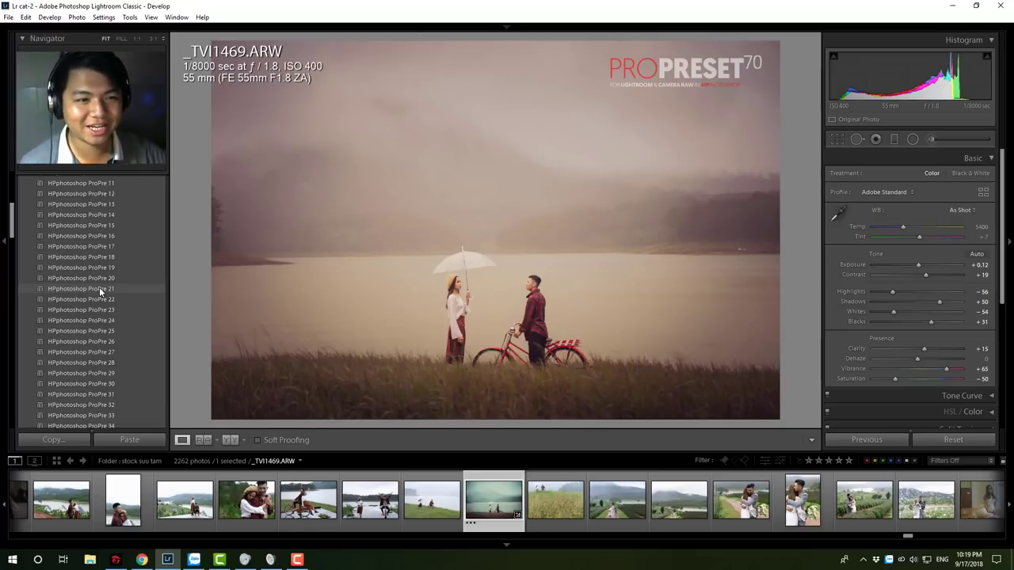
pyautogui.click(102, 299)
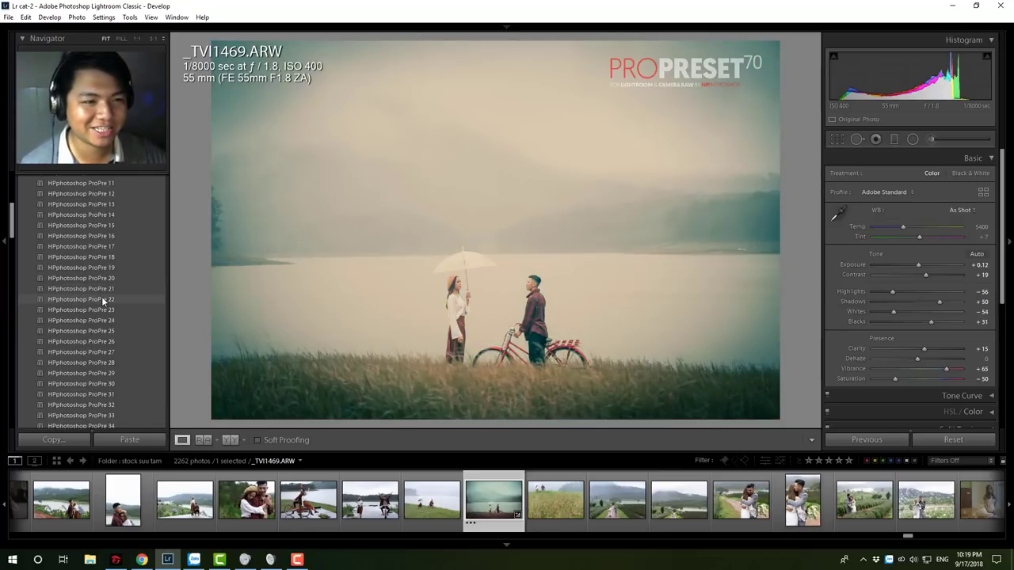
pyautogui.click(102, 310)
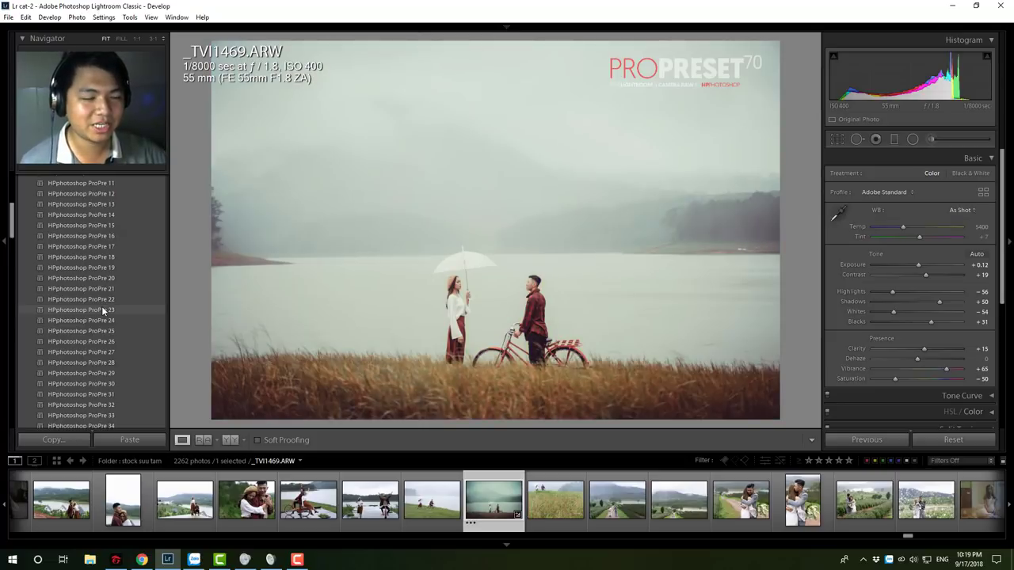
pyautogui.click(102, 310)
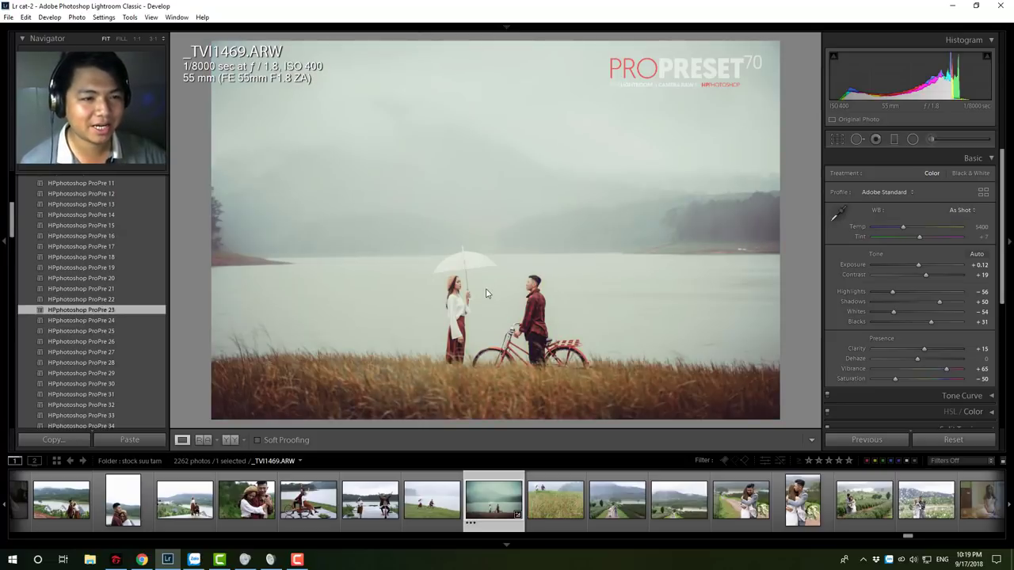
pyautogui.click(463, 298)
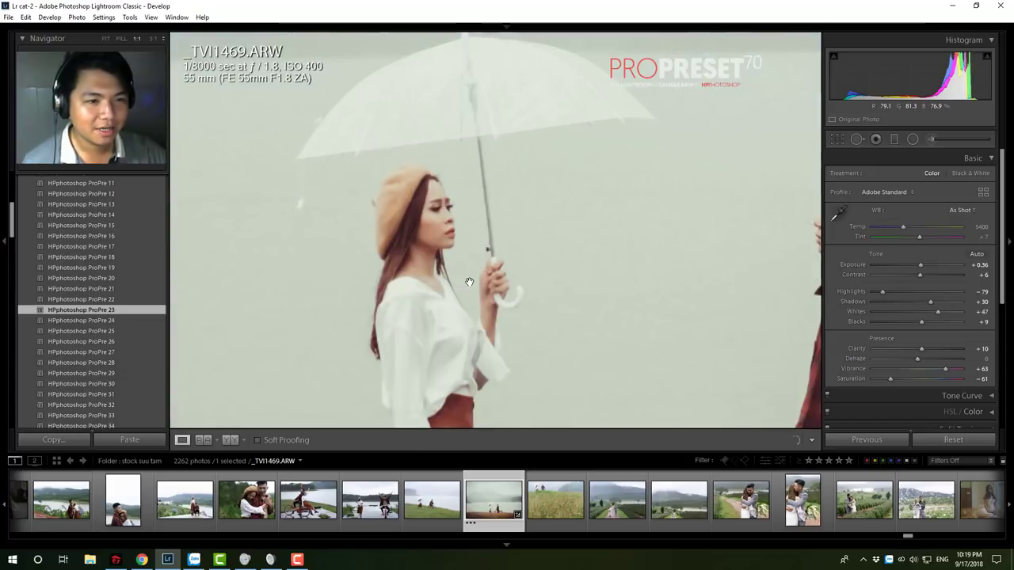
# - Try Post-Crop Vignetting Amount at -100, then reset it to 0
pyautogui.click(553, 259)
pyautogui.click(526, 231)
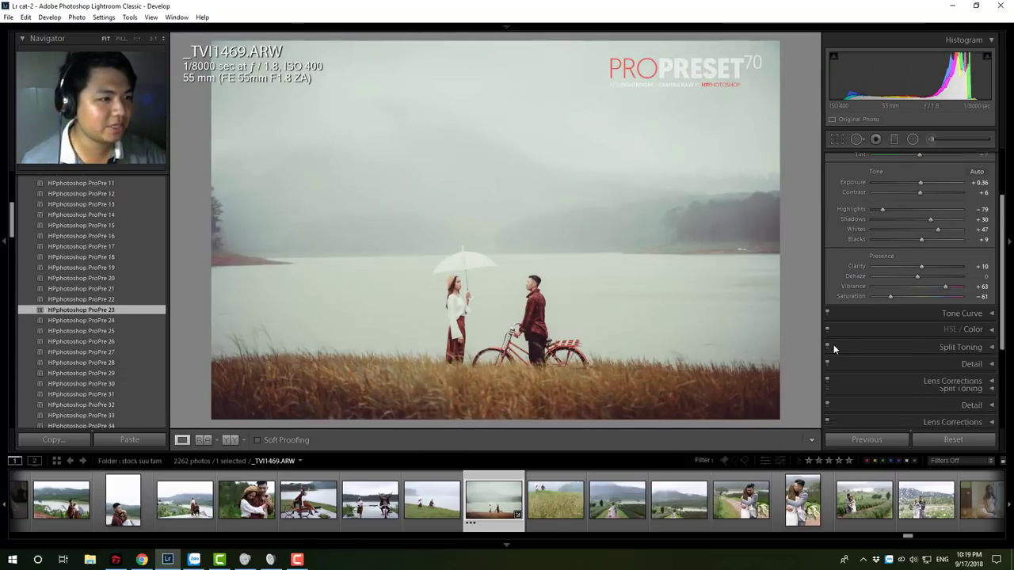
pyautogui.scroll(-5, 833, 345)
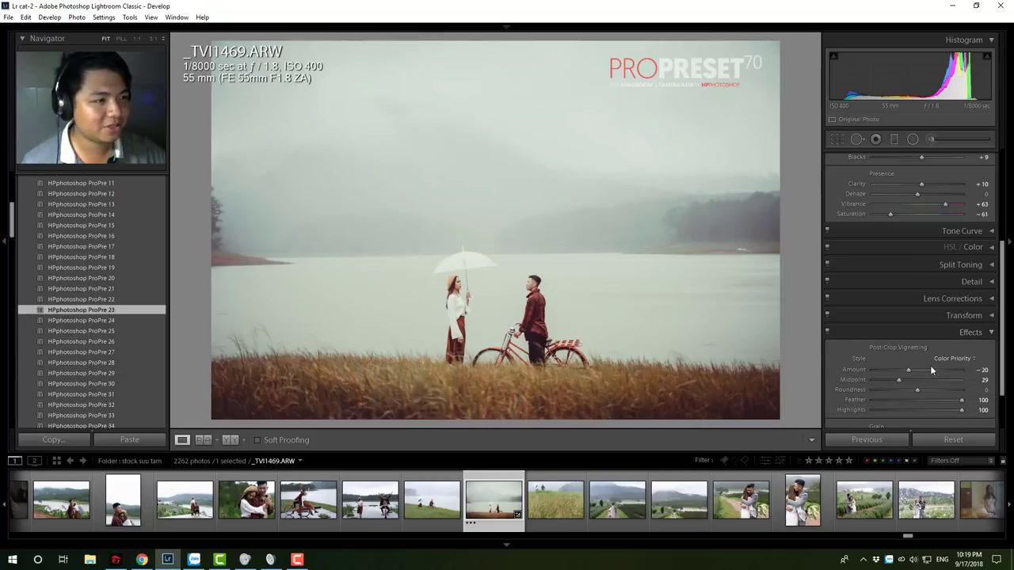
pyautogui.moveTo(908, 370); pyautogui.dragTo(846, 370)
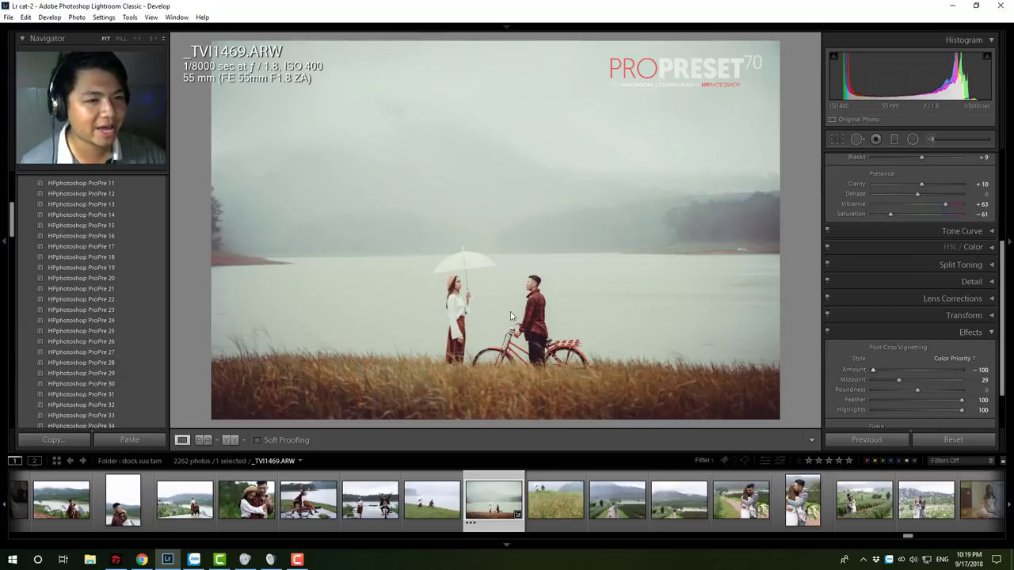
pyautogui.doubleClick(853, 369)
pyautogui.scroll(-3, 831, 385)
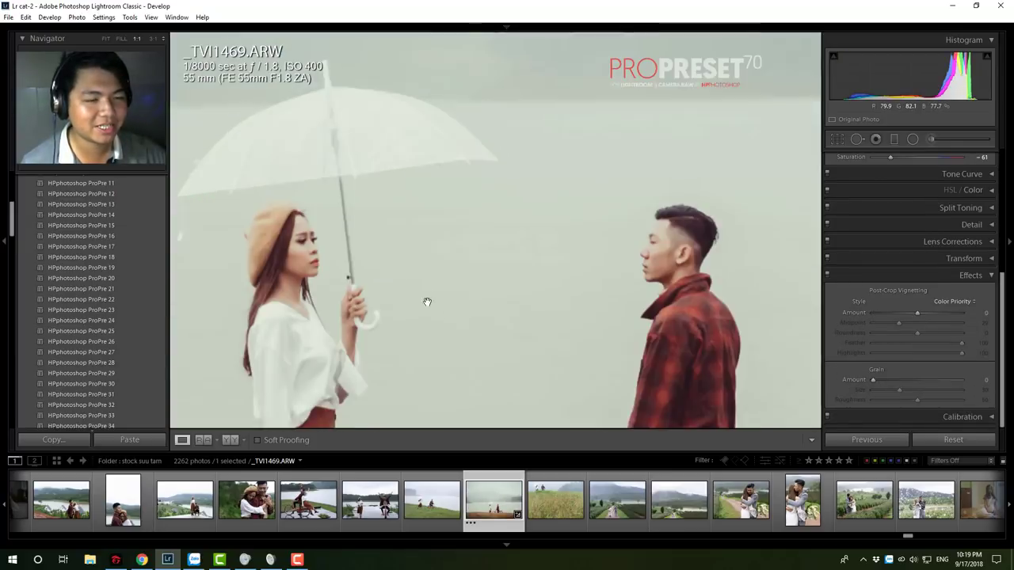
pyautogui.click(495, 295)
# - Set Grain Amount to 16 and preview ProPre 24 through 28
pyautogui.click(484, 269)
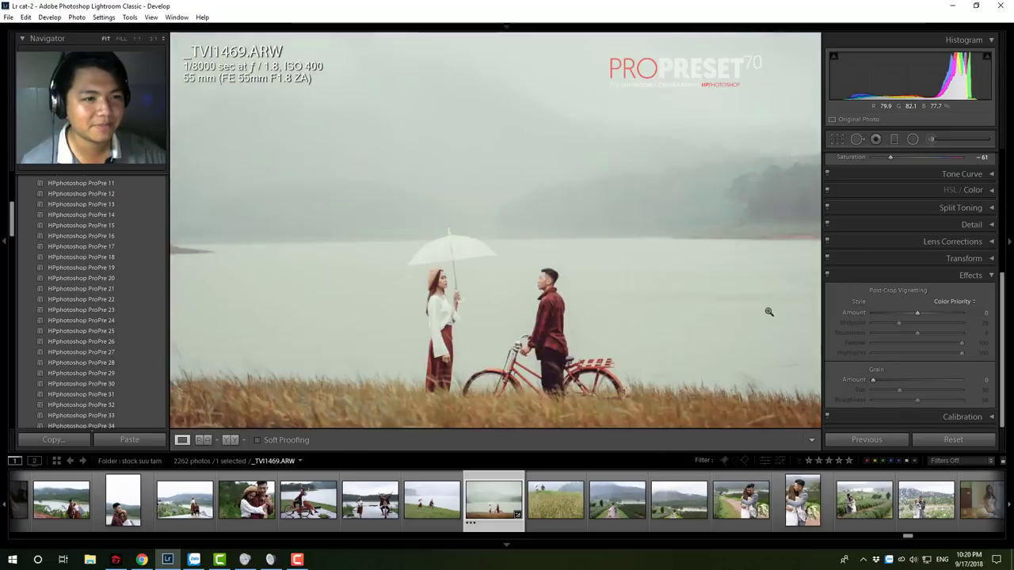
pyautogui.click(887, 380)
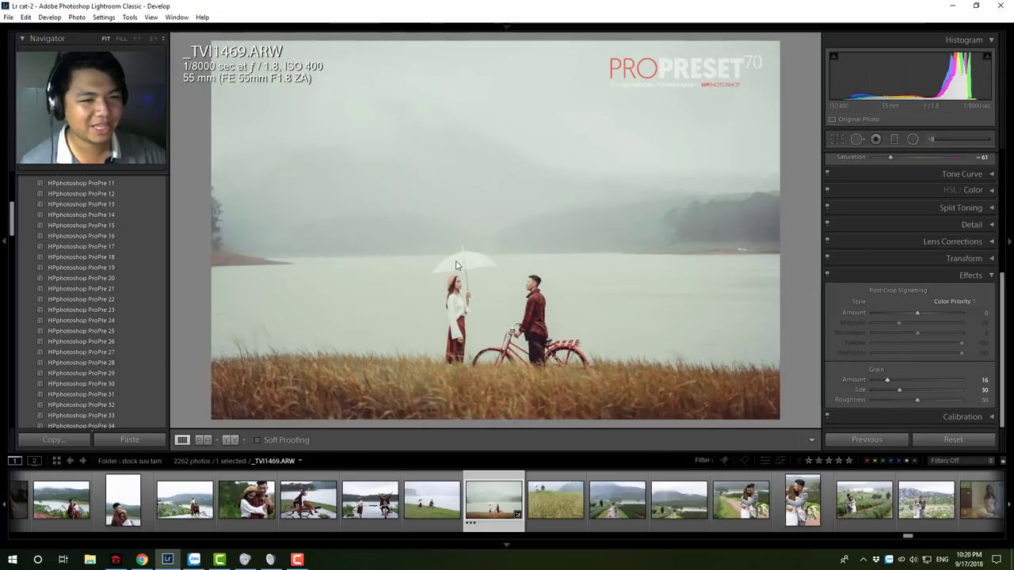
pyautogui.click(108, 321)
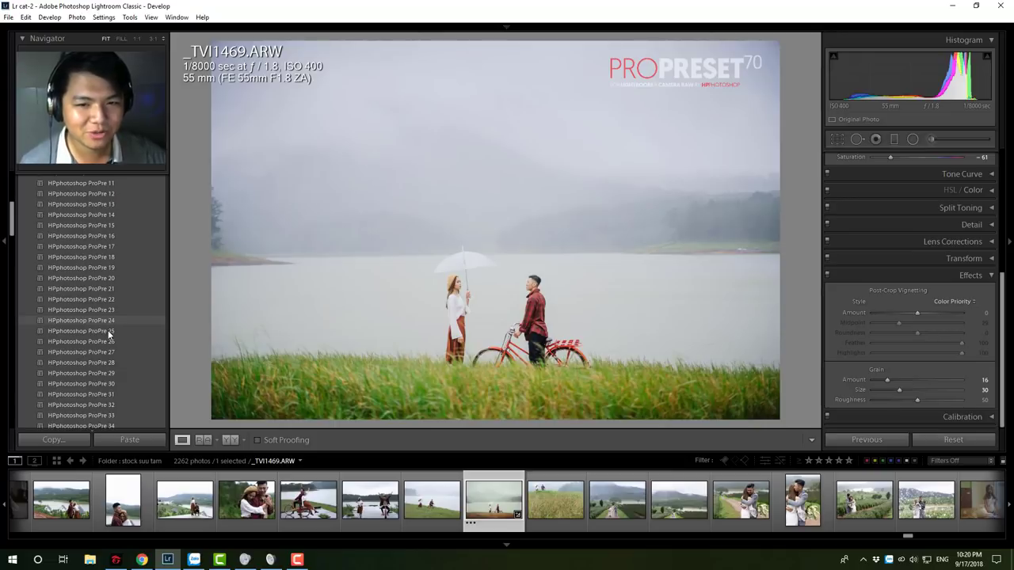
pyautogui.click(109, 331)
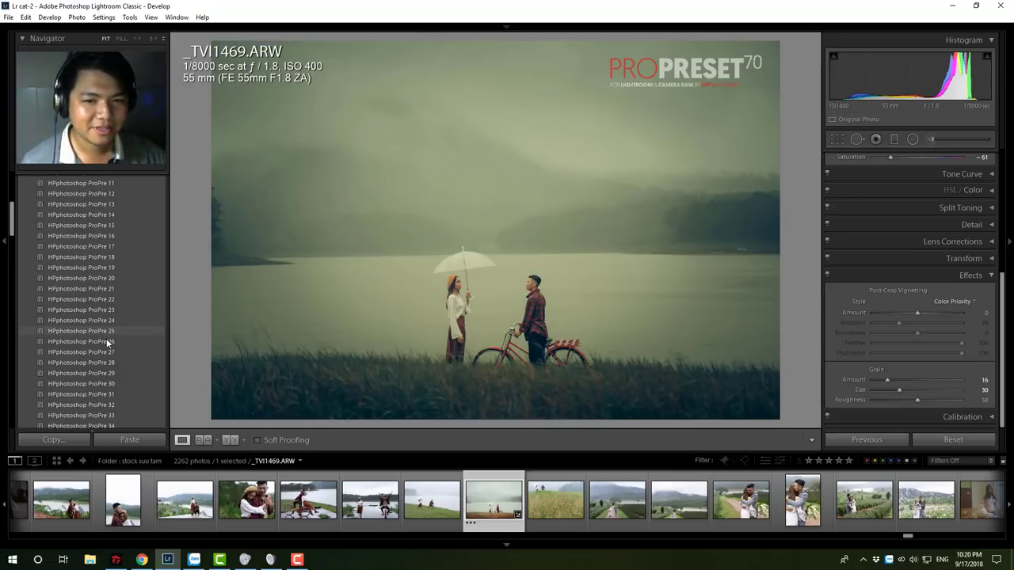
pyautogui.click(106, 342)
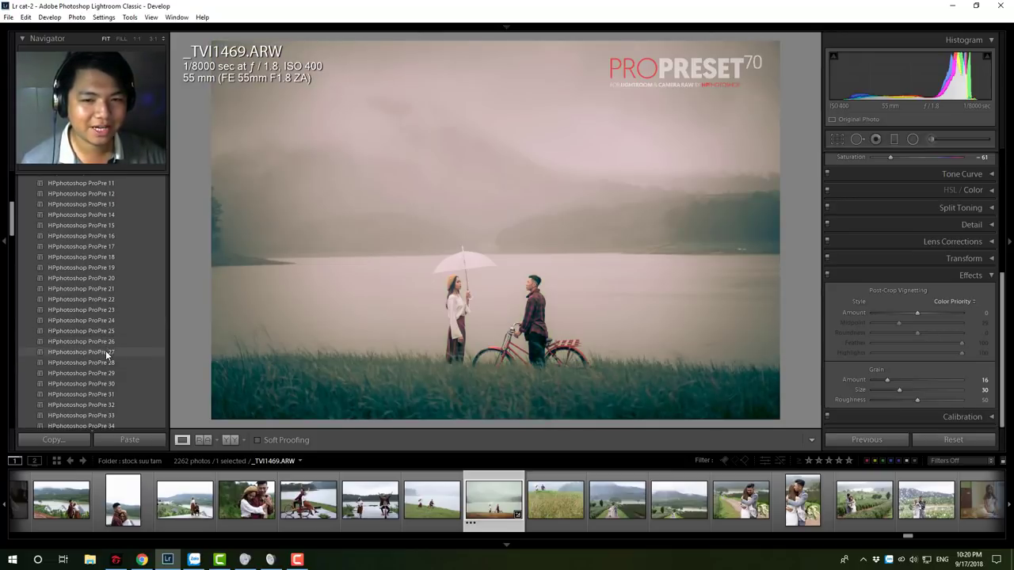
pyautogui.click(106, 353)
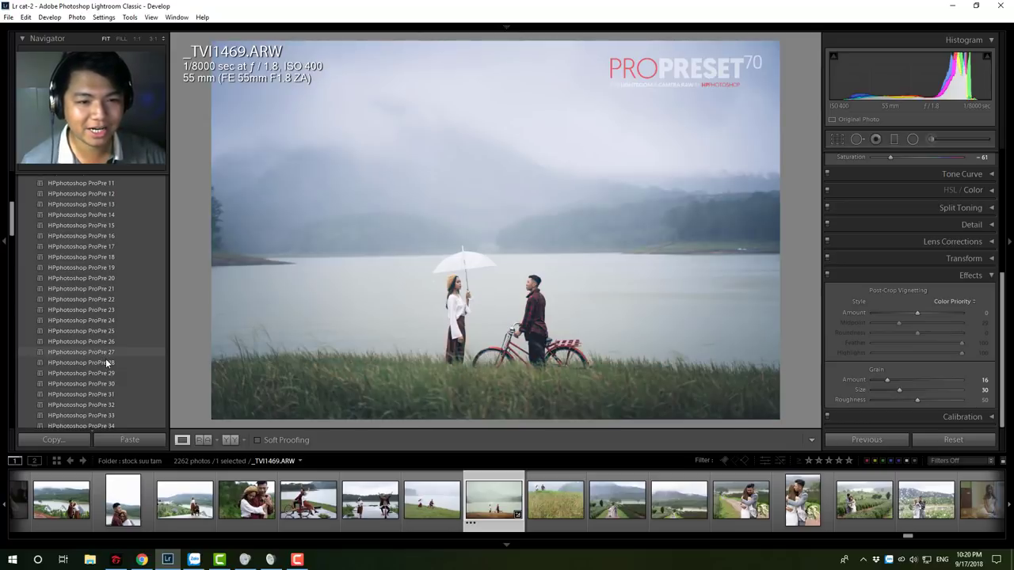
pyautogui.click(105, 359)
# - Compare ProPre 27 through 32, then apply the darker ProPre 33
pyautogui.click(107, 352)
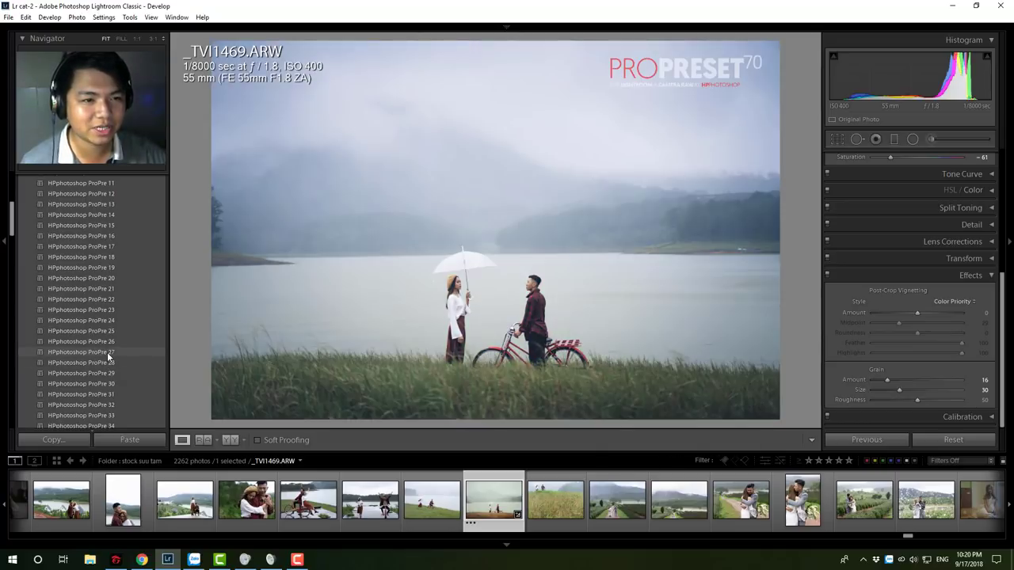
pyautogui.click(107, 362)
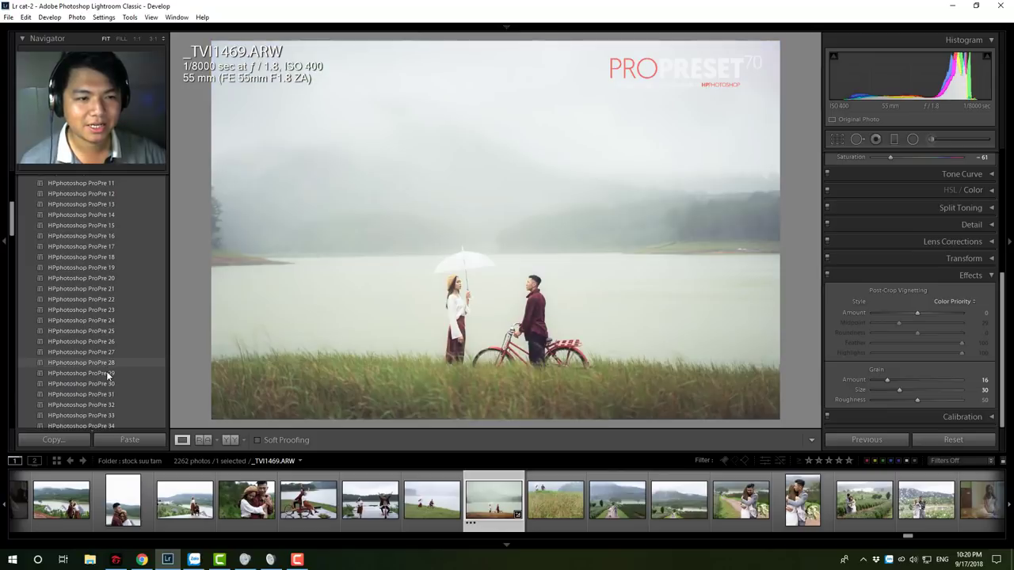
pyautogui.click(106, 372)
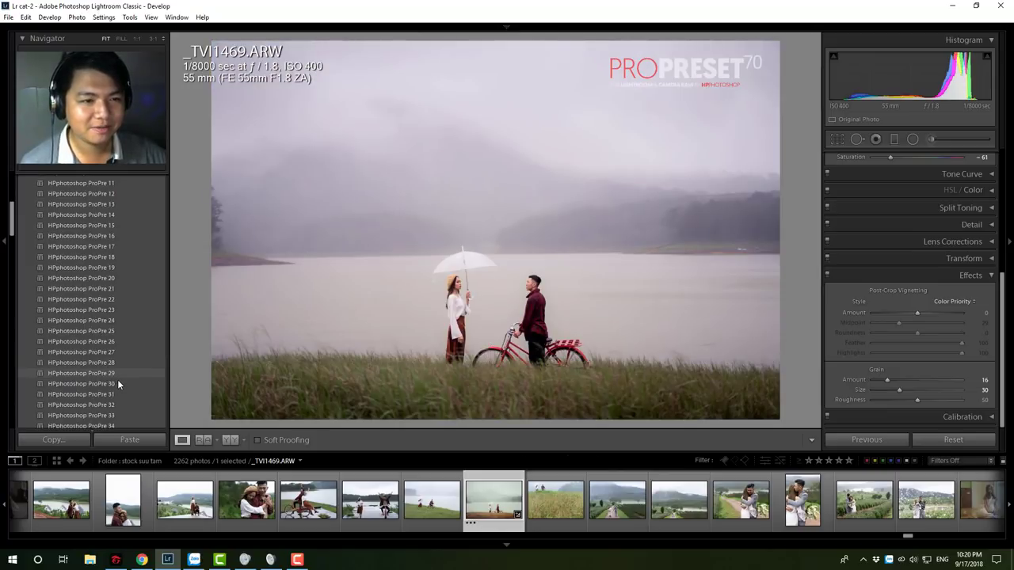
pyautogui.click(117, 381)
pyautogui.click(117, 391)
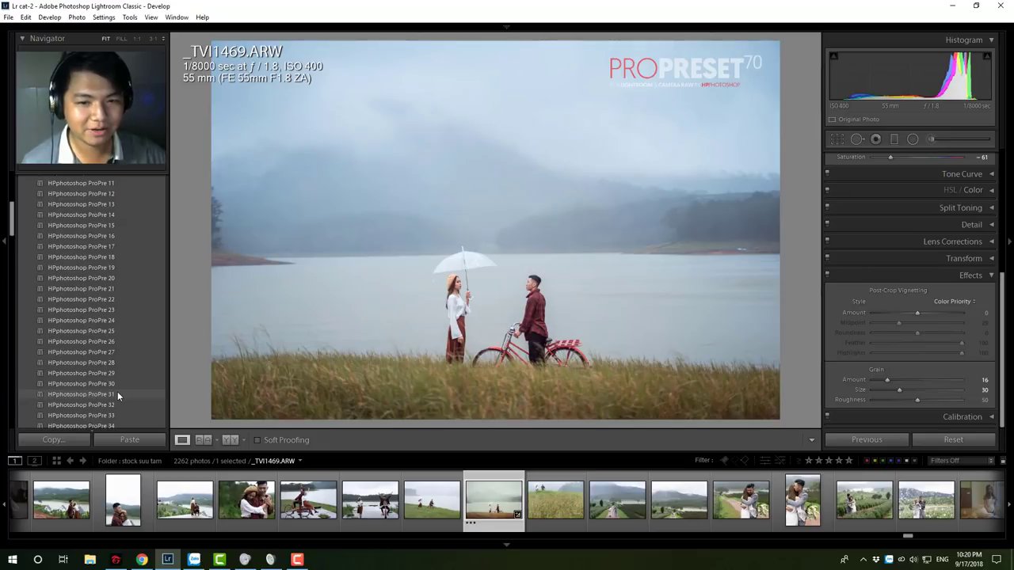
pyautogui.click(117, 403)
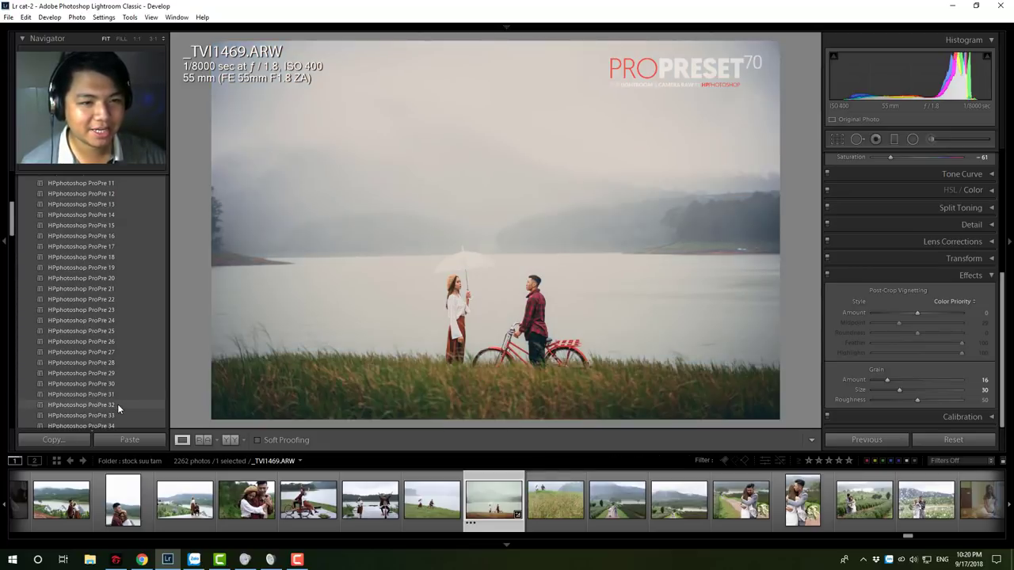
pyautogui.click(119, 411)
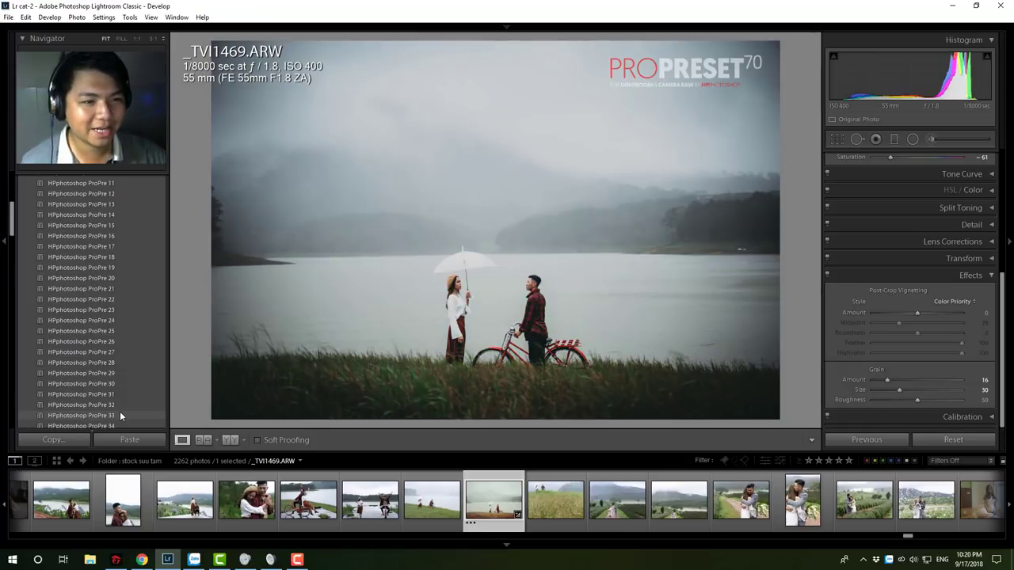
# - Preview ProPre 34 through 38, then apply HPphotoshop ProPre 40
pyautogui.scroll(-5, 114, 412)
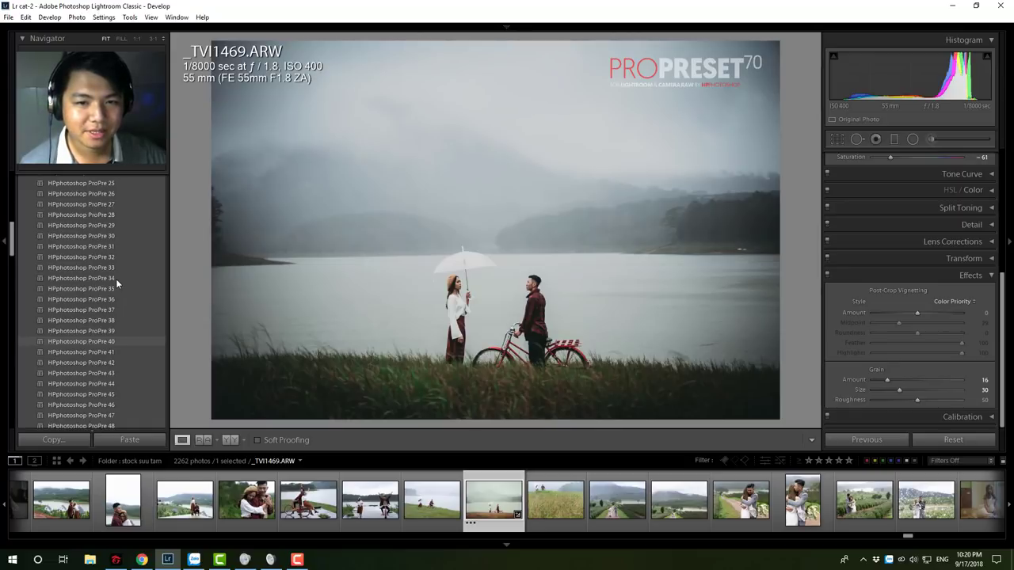
pyautogui.click(111, 278)
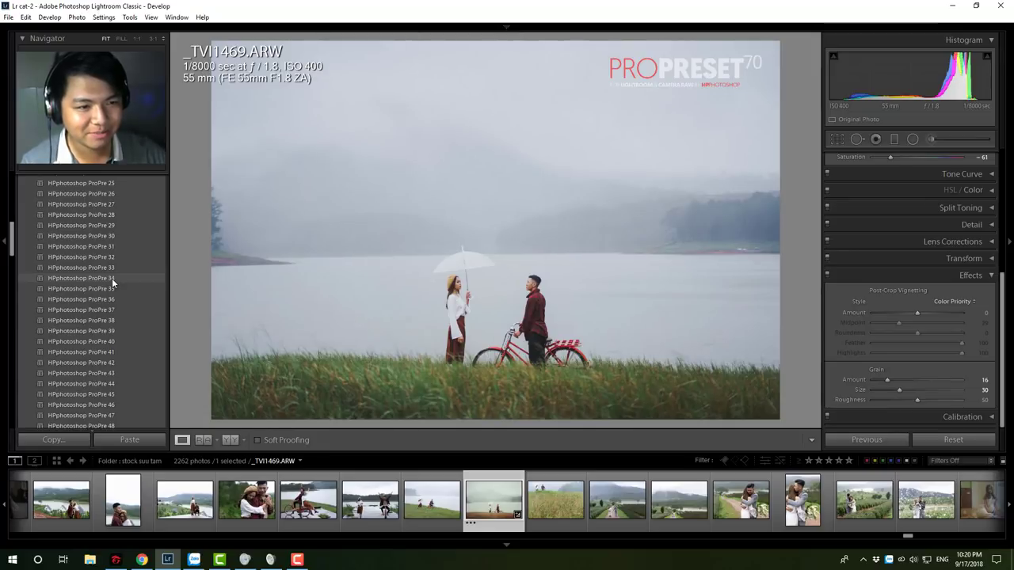
pyautogui.click(114, 288)
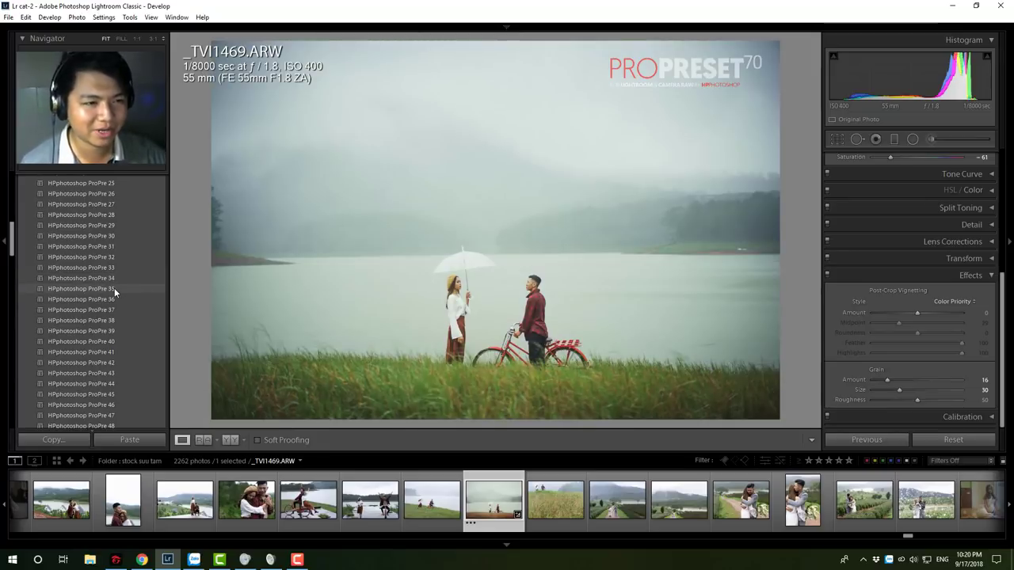
pyautogui.click(118, 296)
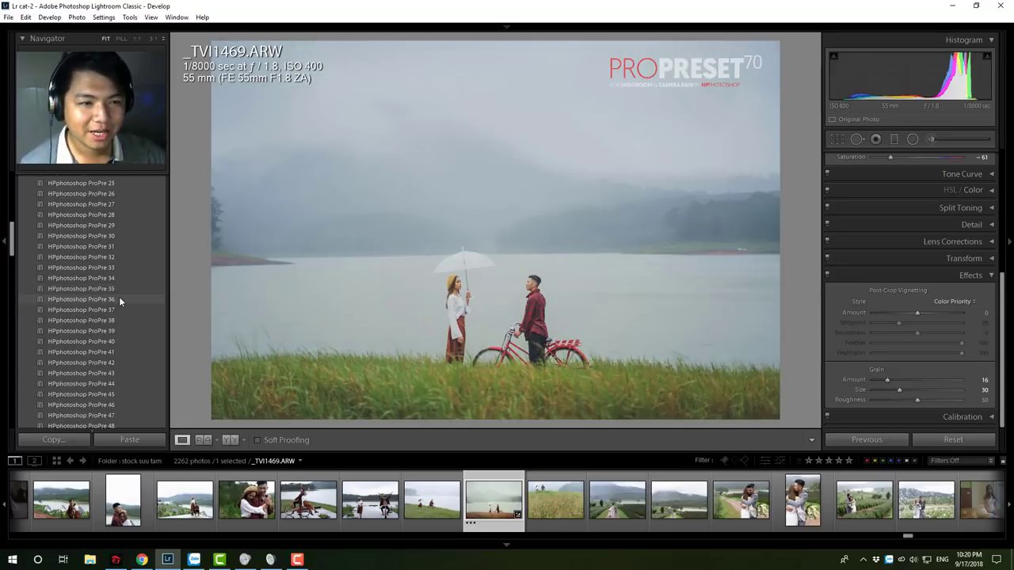
pyautogui.click(120, 310)
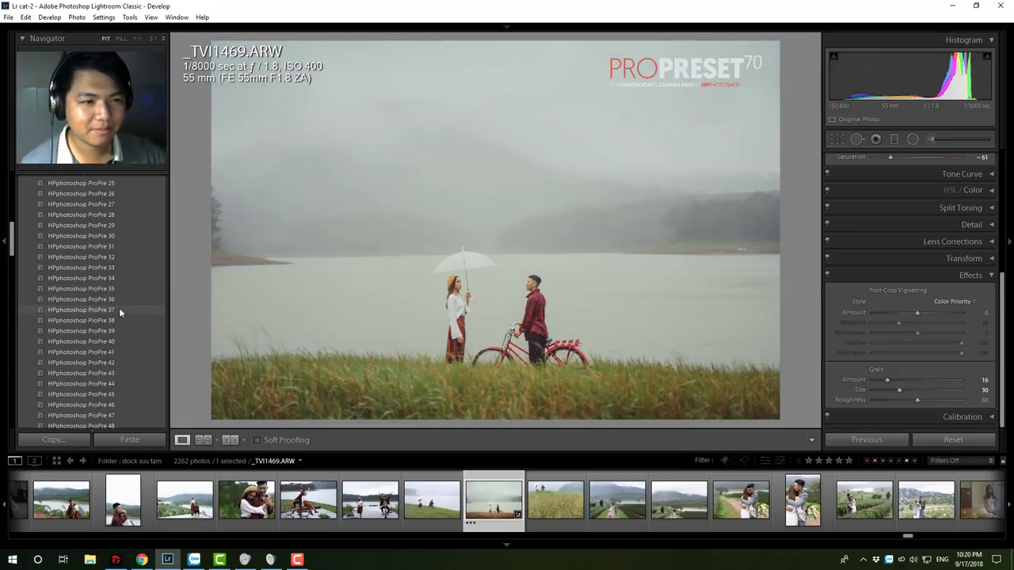
pyautogui.click(118, 319)
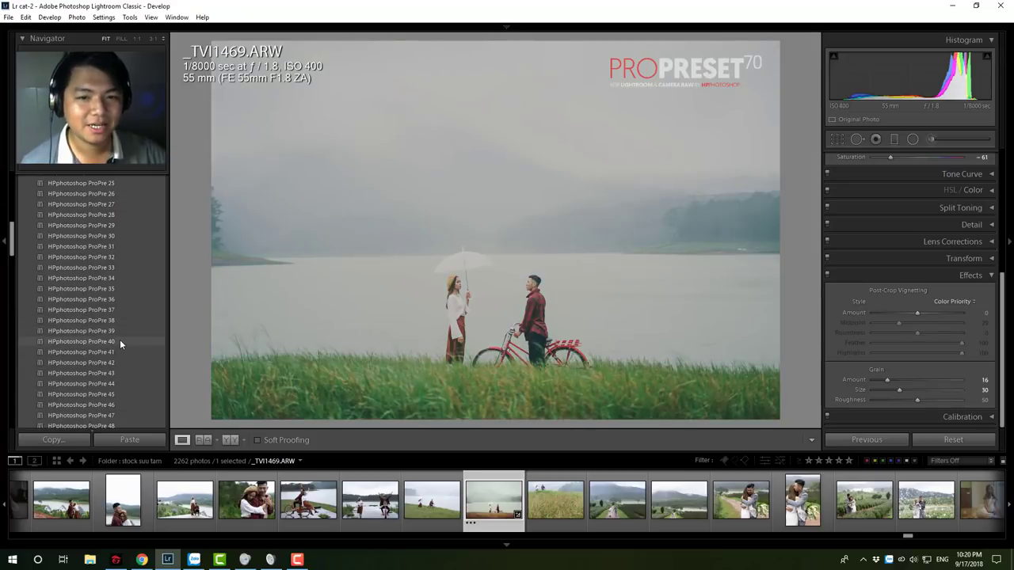
pyautogui.click(120, 343)
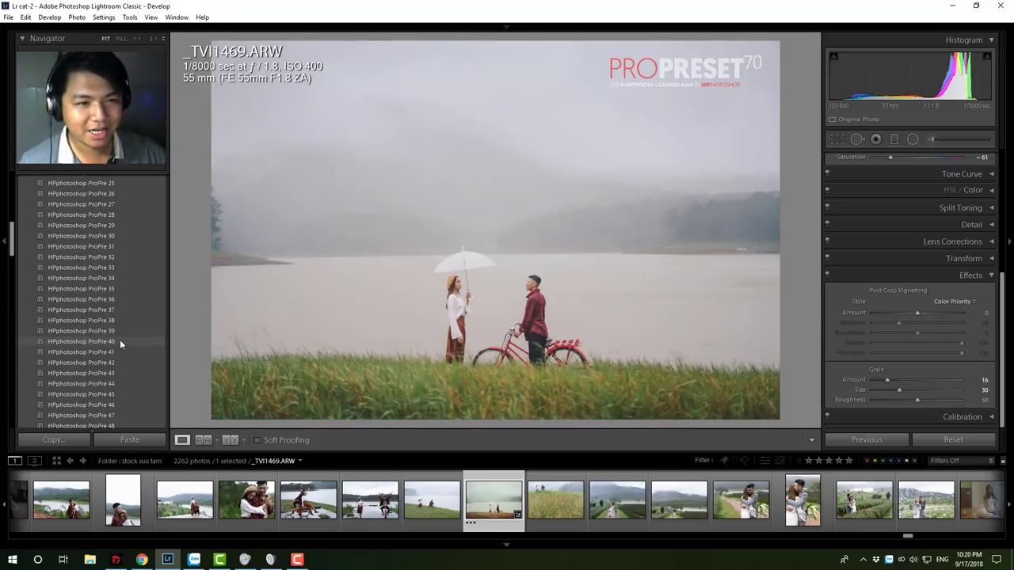
pyautogui.click(120, 342)
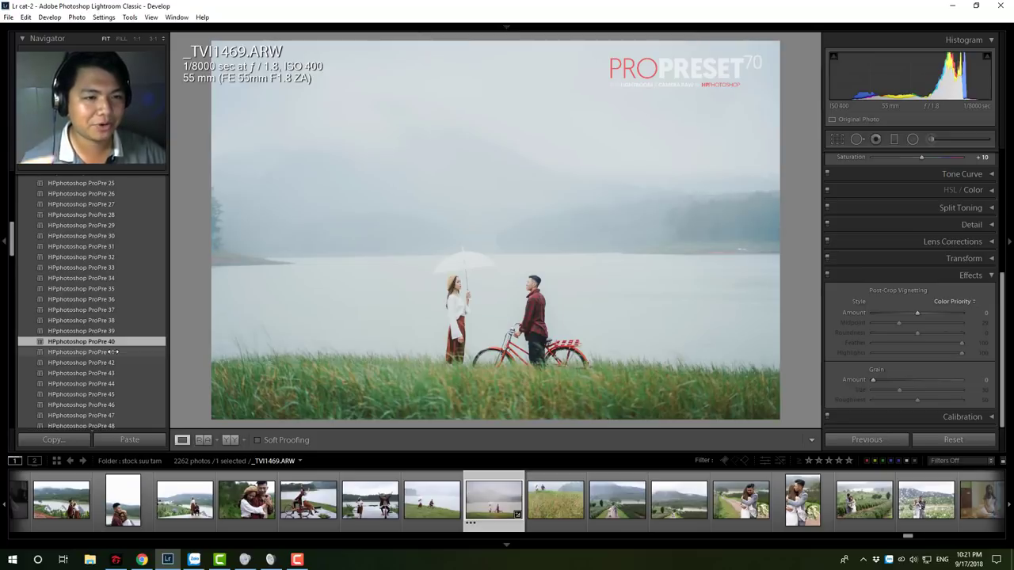
# - Apply HPphotoshop ProPre 41 in place of ProPre 40
pyautogui.click(111, 352)
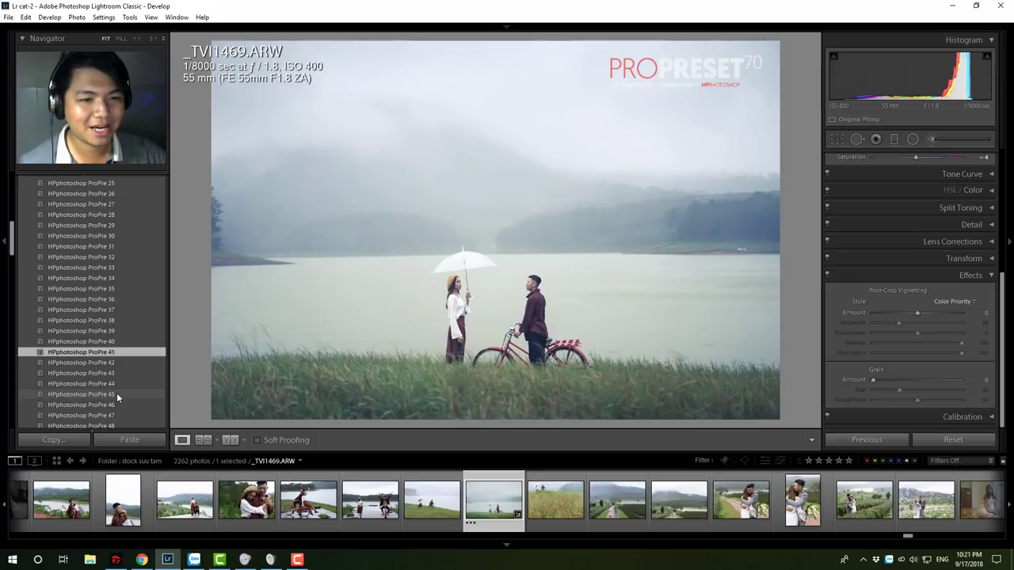
pyautogui.scroll(-2, 116, 393)
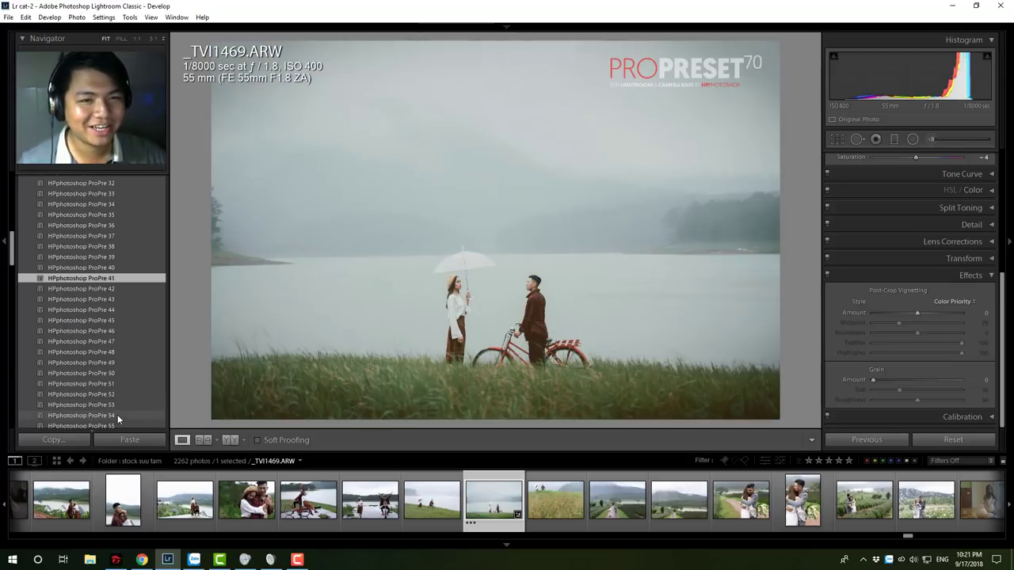
# - Preview ProPre+ 66 through 69, ending on the ProPre+ 78 orange-grass look
pyautogui.scroll(-5, 117, 414)
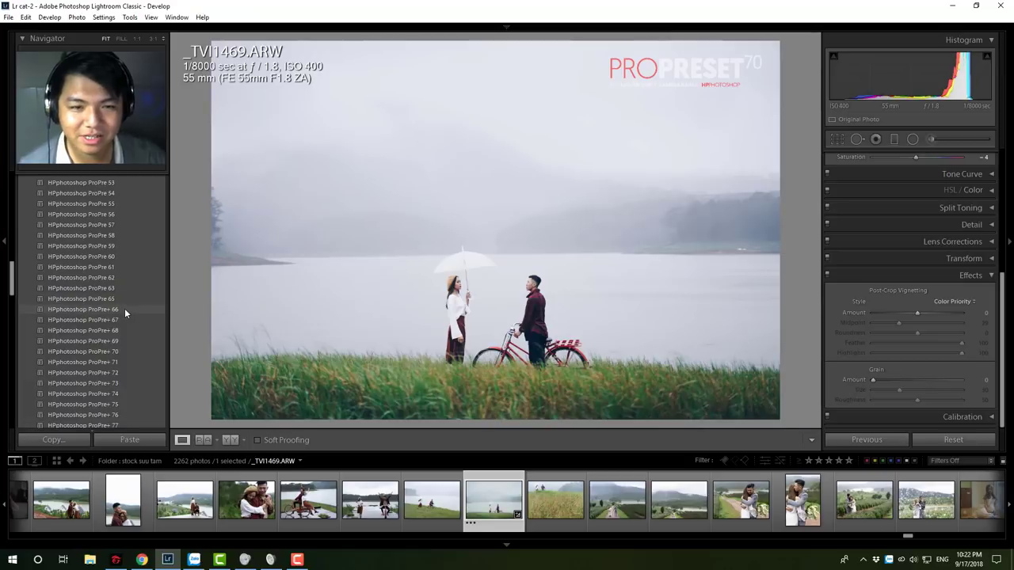
pyautogui.click(124, 308)
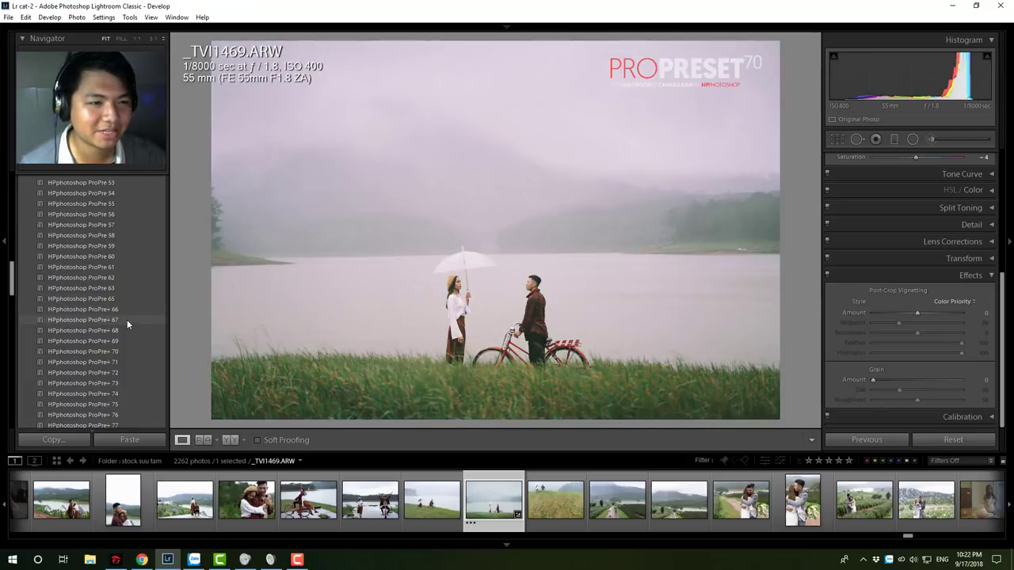
pyautogui.click(126, 319)
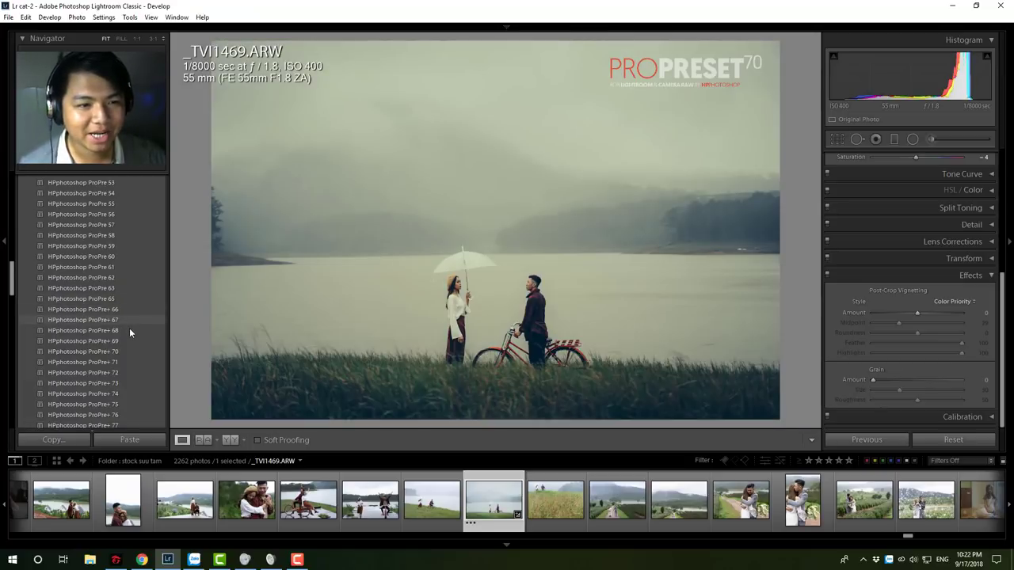
pyautogui.click(129, 328)
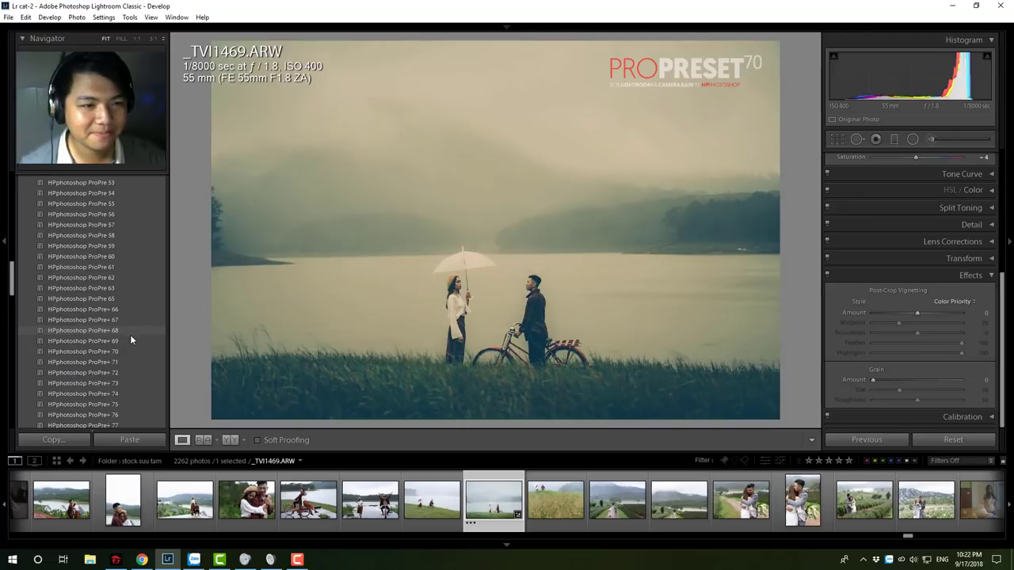
pyautogui.click(130, 341)
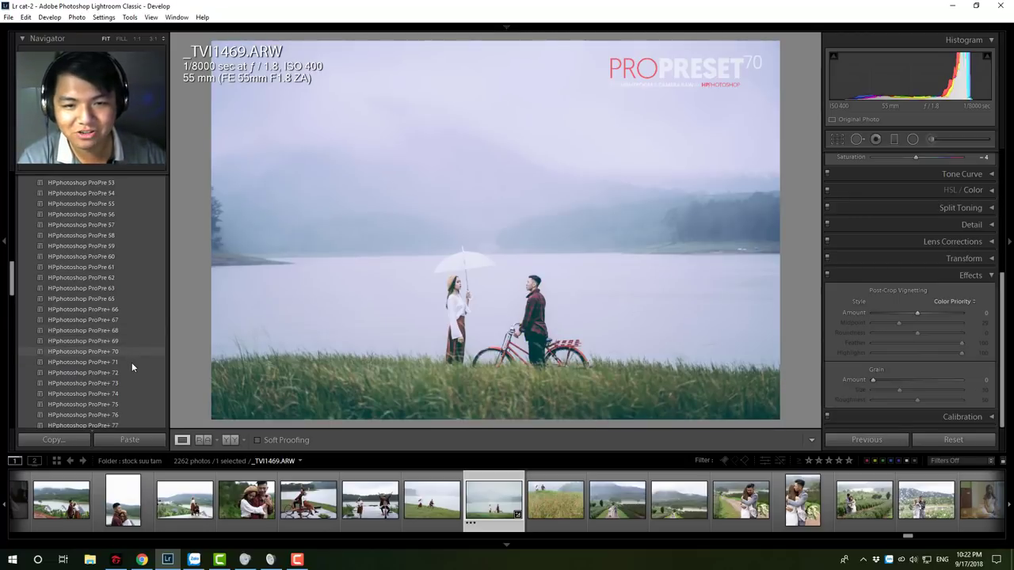
pyautogui.scroll(-3, 132, 362)
pyautogui.click(130, 362)
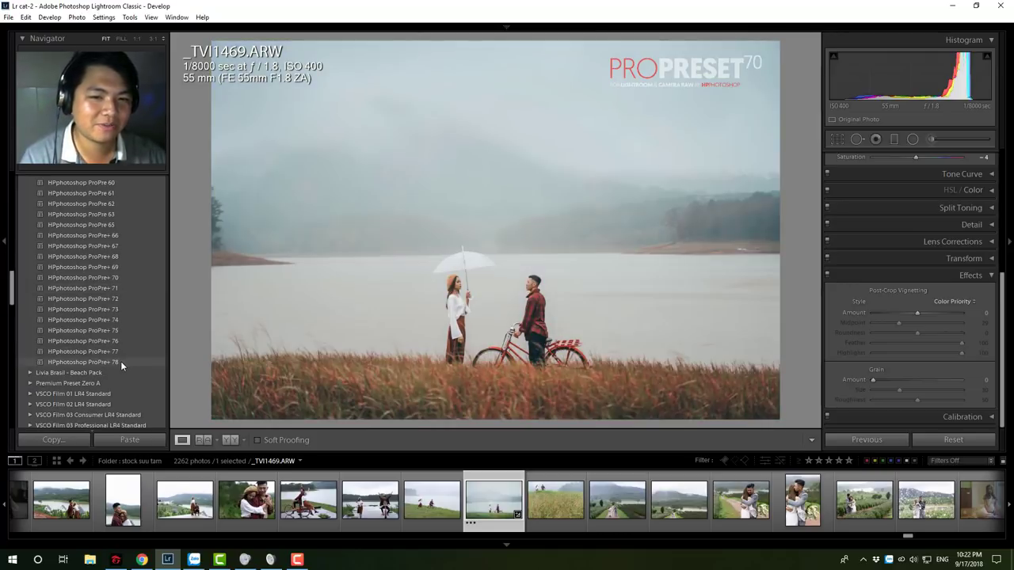
# - Apply ProPre+ 78 to _TVI1469, check it at 1:1, reset Grain Amount to 0, then advance to _TVI1571
pyautogui.click(121, 361)
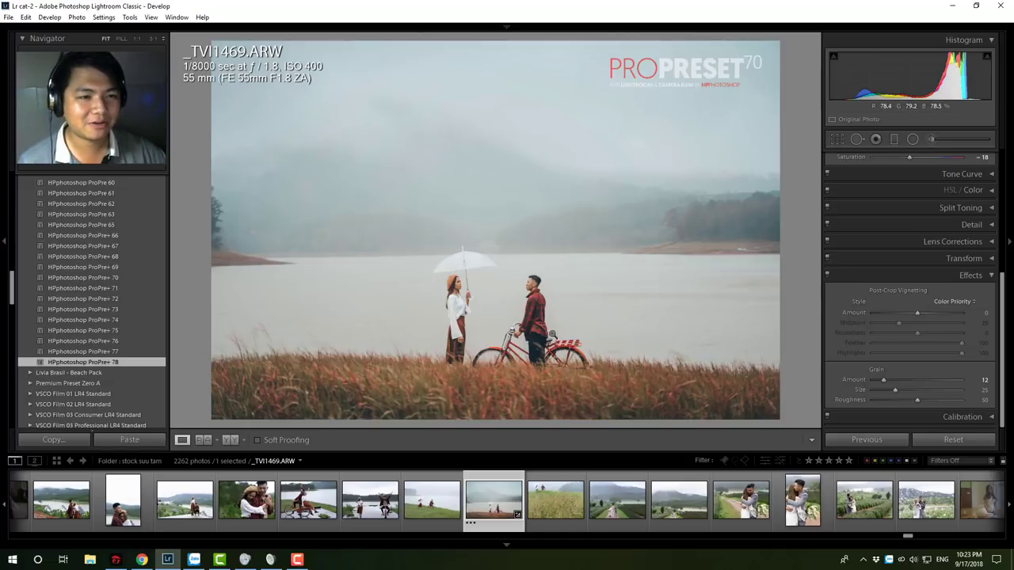
pyautogui.click(514, 304)
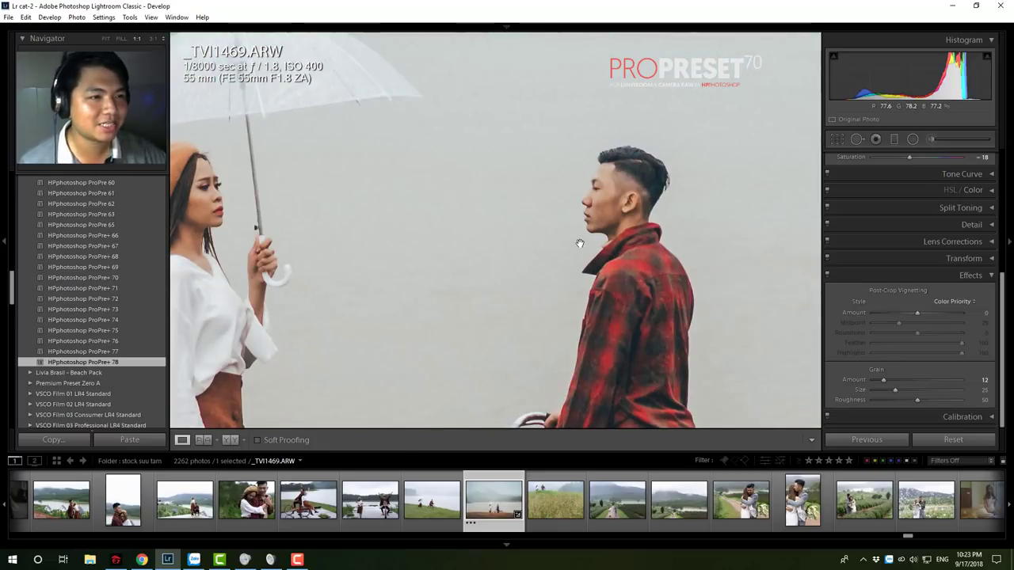
pyautogui.click(529, 271)
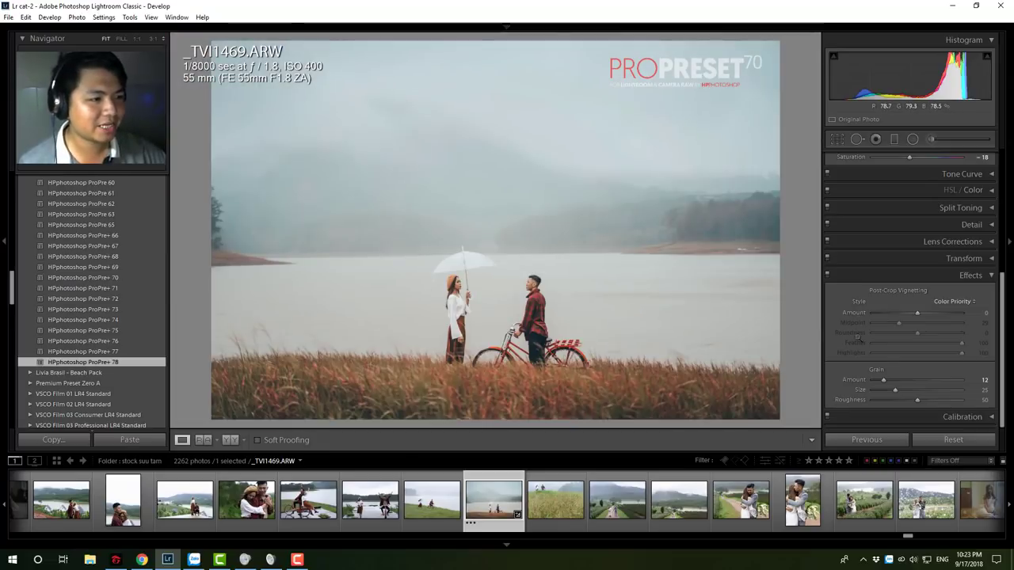
pyautogui.doubleClick(878, 381)
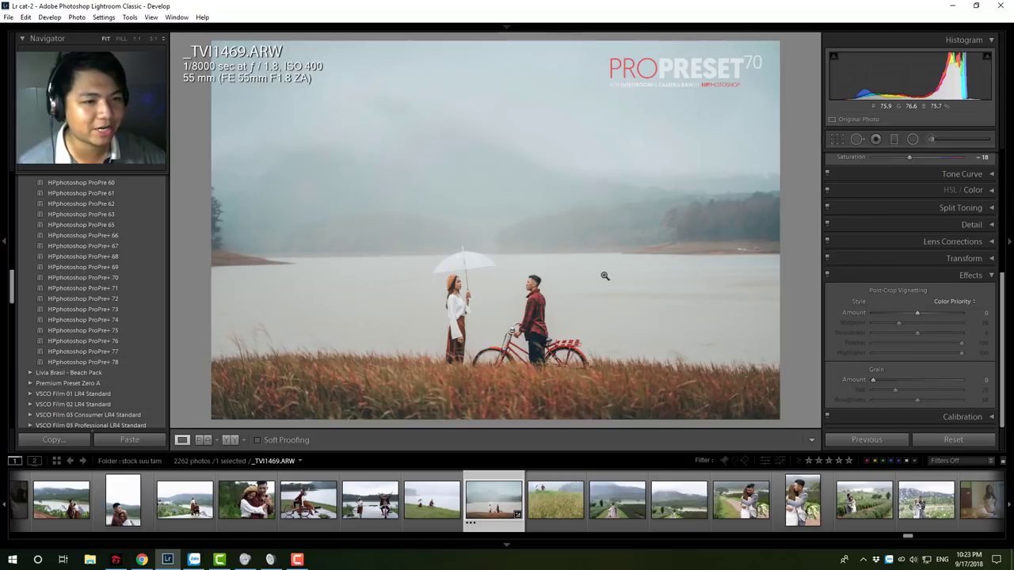
pyautogui.click(557, 524)
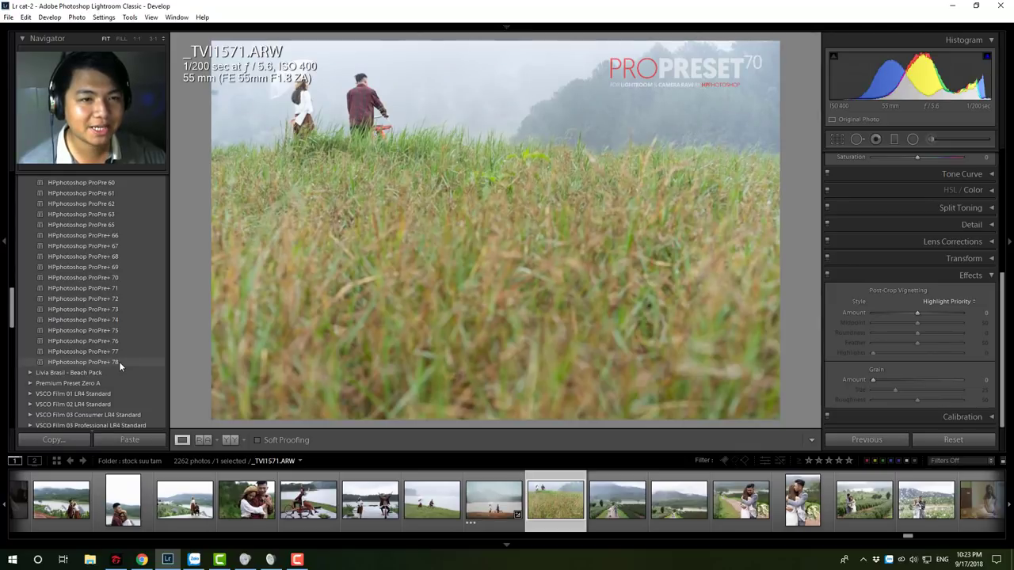
# - Apply ProPre+ 78 to grass-field photo _TVI1571, then select hillside lake photo _TVI1649
pyautogui.click(119, 361)
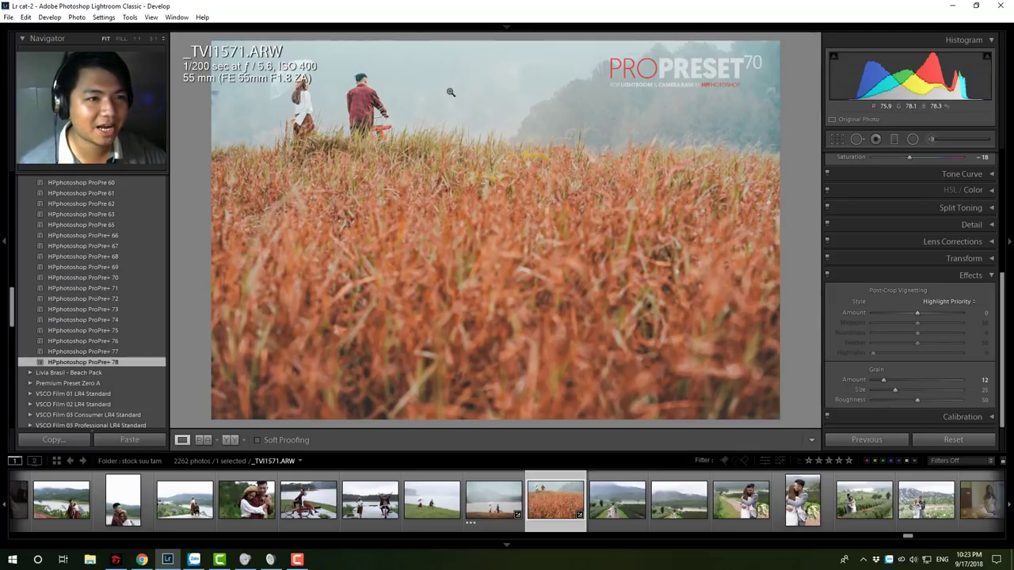
pyautogui.click(681, 516)
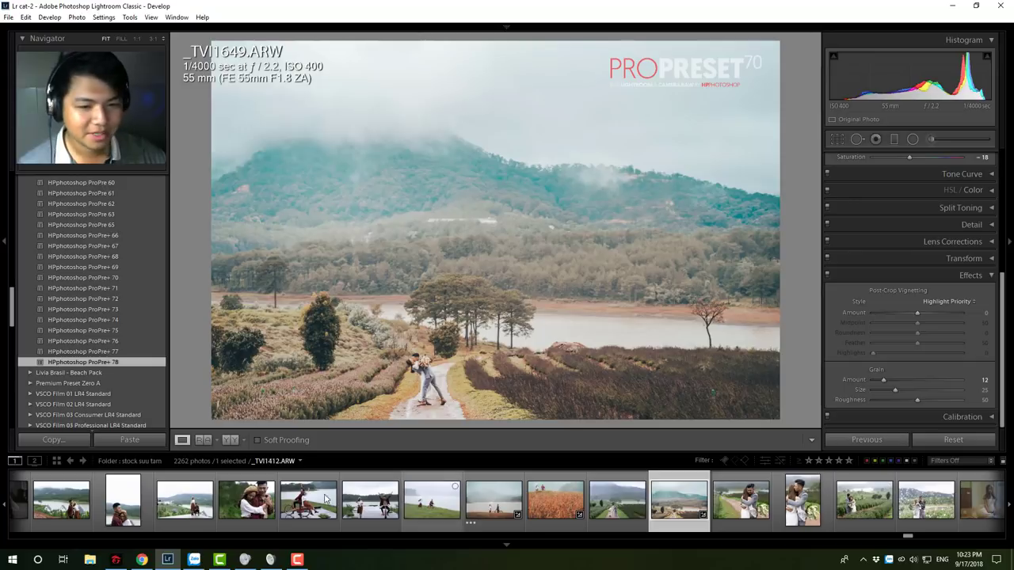
# - Apply ProPre+ 78 to hilltop photo _TVI1239, then scroll the filmstrip to forest photo IMG_8384
pyautogui.click(187, 506)
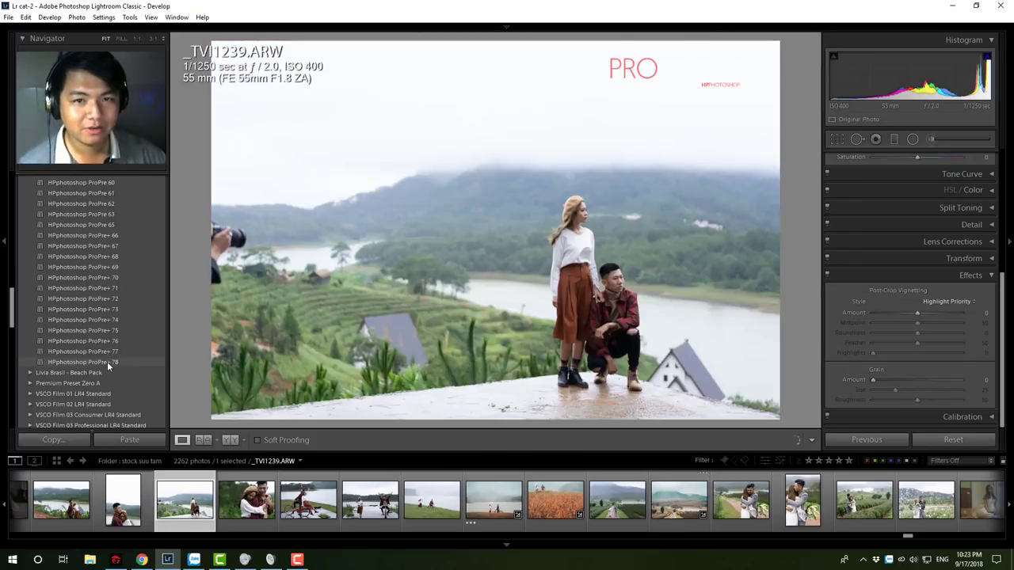
pyautogui.click(109, 363)
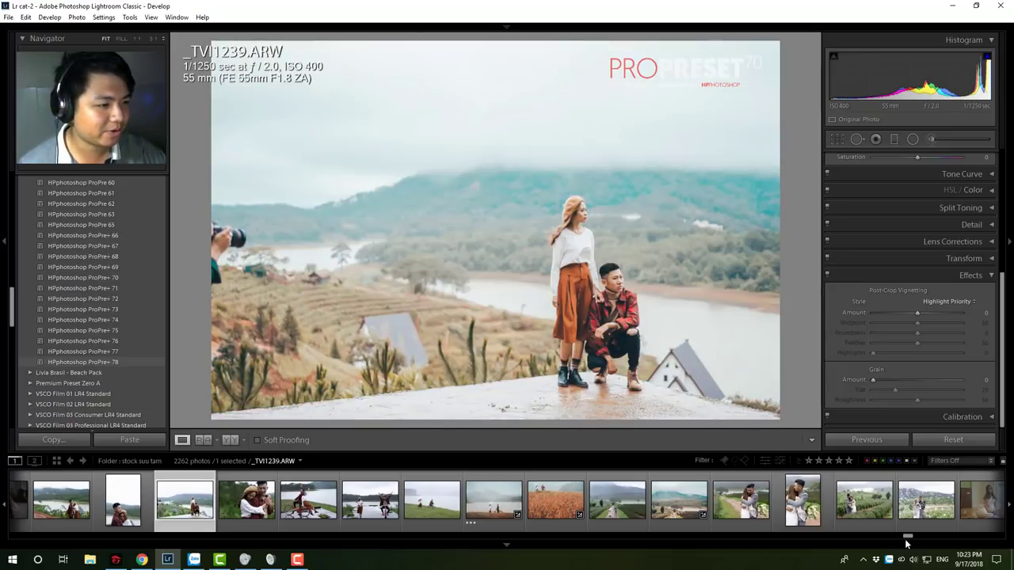
pyautogui.moveTo(907, 542)
pyautogui.mouseDown()
pyautogui.moveTo(926, 538)
pyautogui.moveTo(916, 539)
pyautogui.mouseUp()
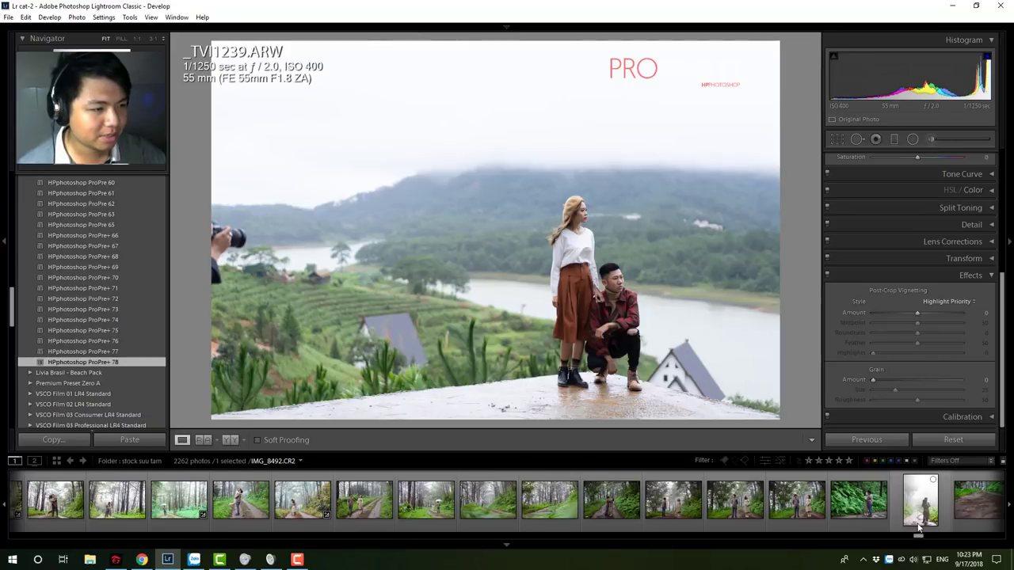
pyautogui.click(919, 522)
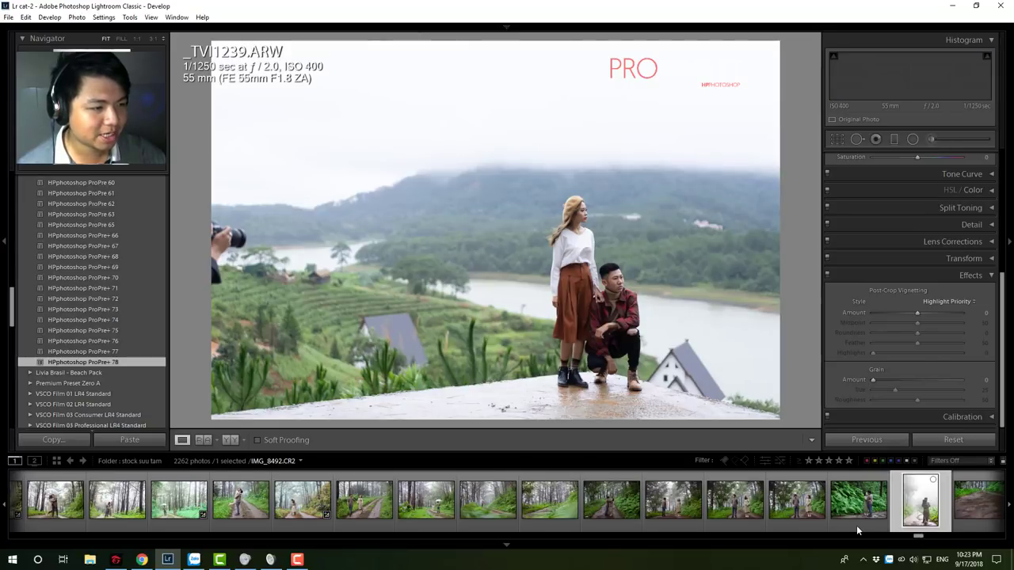
pyautogui.click(686, 519)
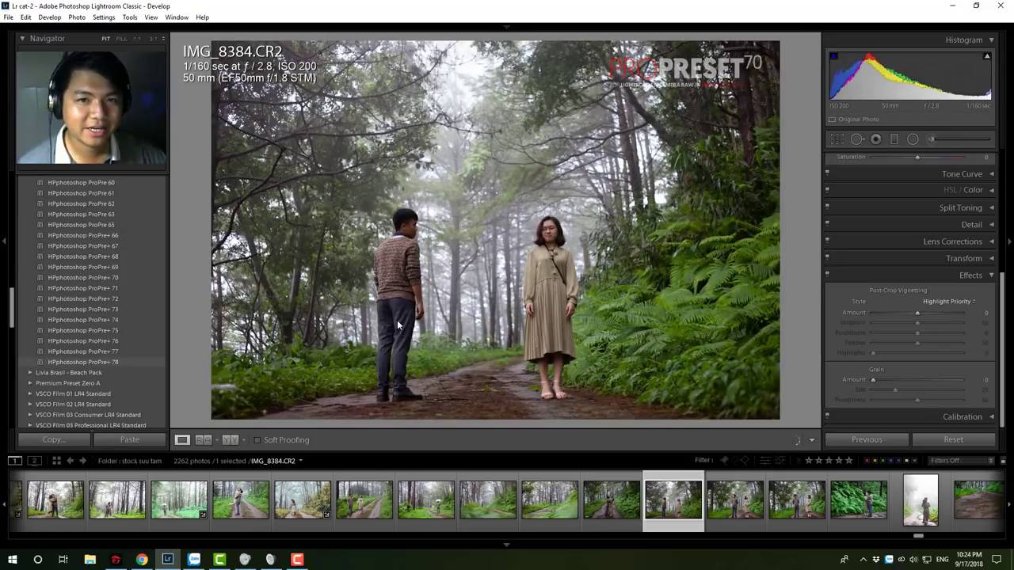
# - Apply ProPre+ 78 to IMG_8384, scroll up to the Basic panel, and toggle the Before view
pyautogui.click(95, 362)
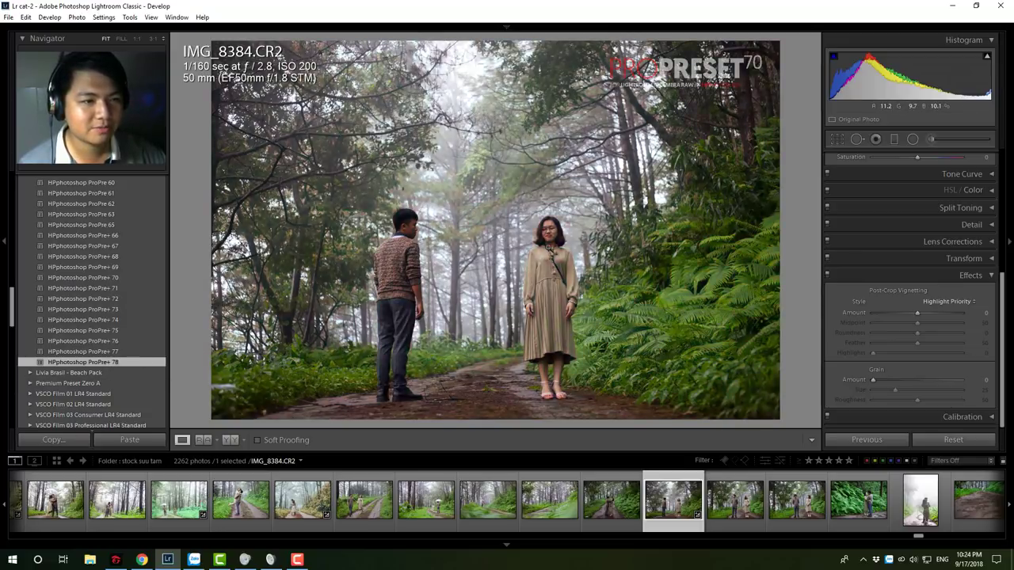
pyautogui.scroll(5, 871, 301)
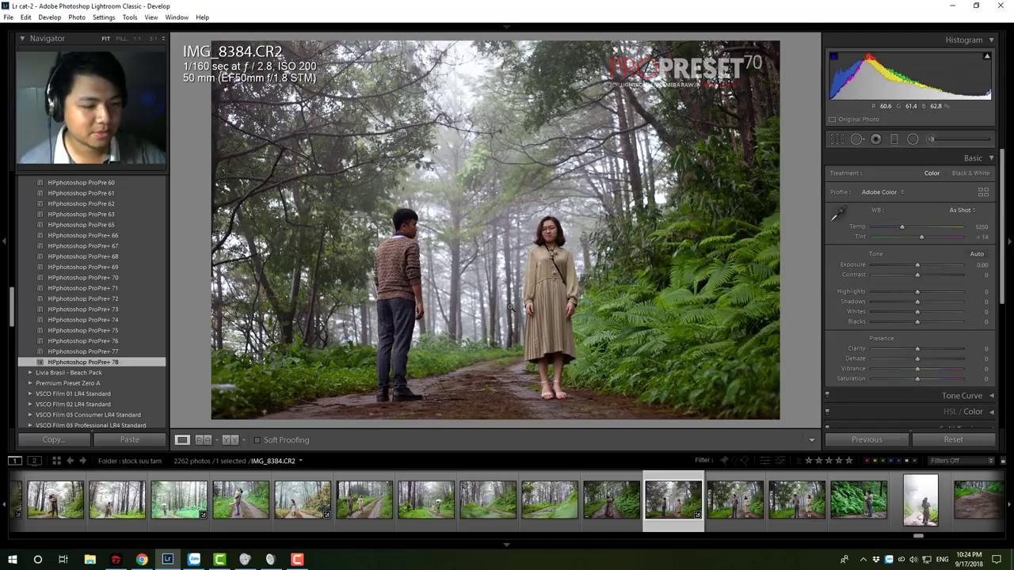
pyautogui.press('\\')
pyautogui.press('\\')
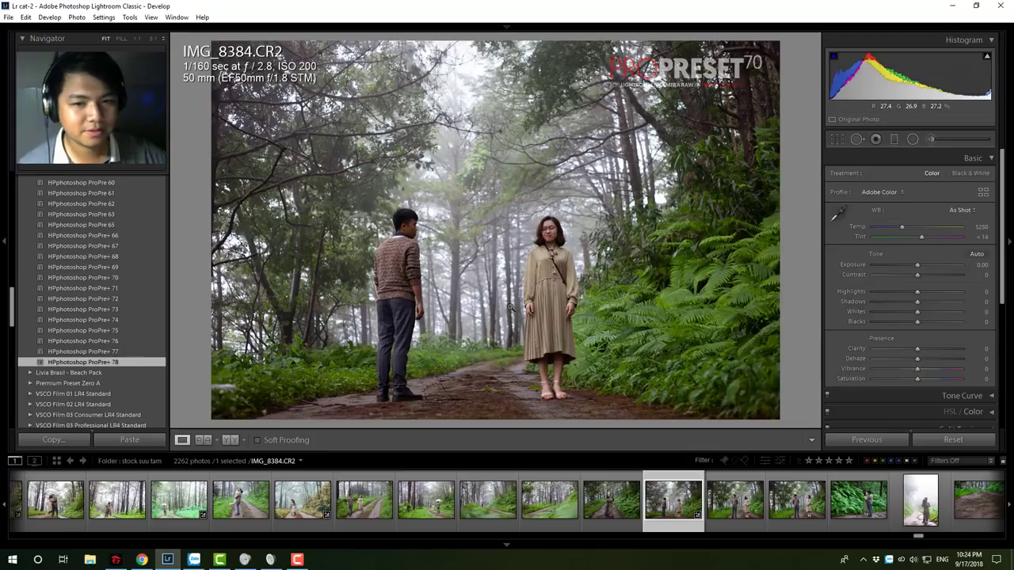
# - Try ProPre+ 77 on IMG_8384, then settle back on ProPre+ 78 with Temp 6100
pyautogui.click(113, 356)
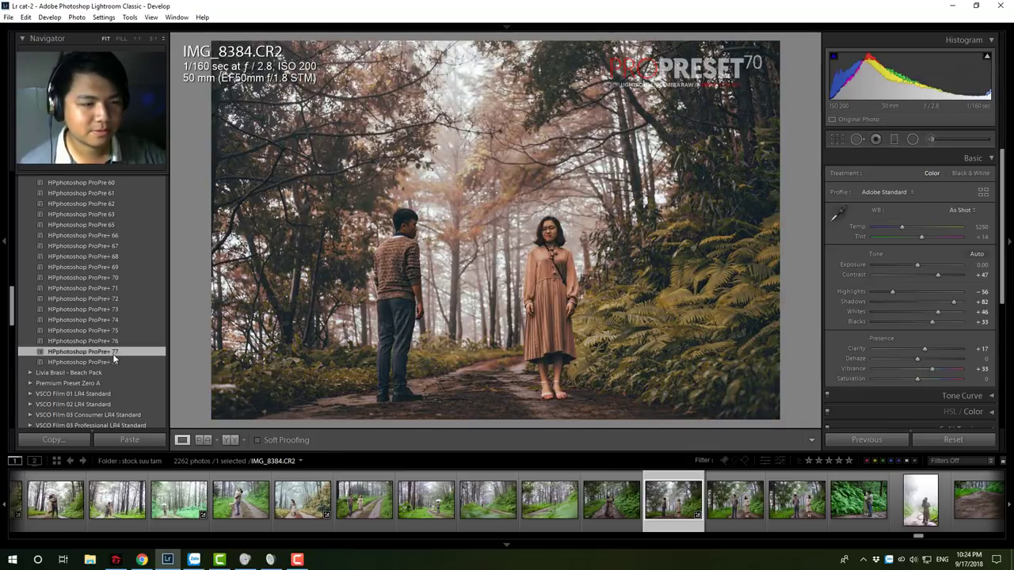
pyautogui.click(121, 362)
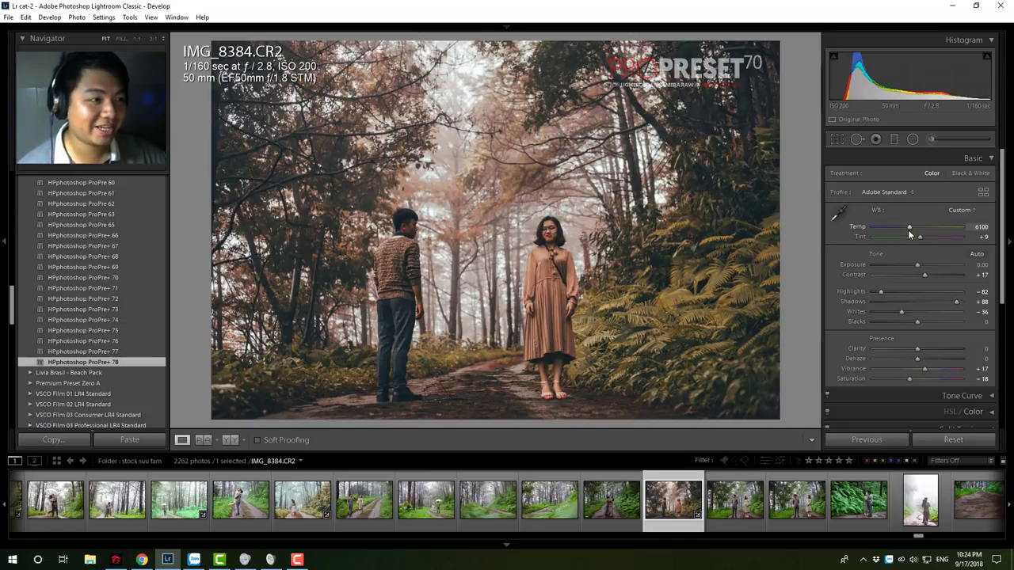
# - Set Temp to 5452 and Exposure to +0.36, then compare against the Before view
pyautogui.moveTo(907, 228); pyautogui.dragTo(904, 229)
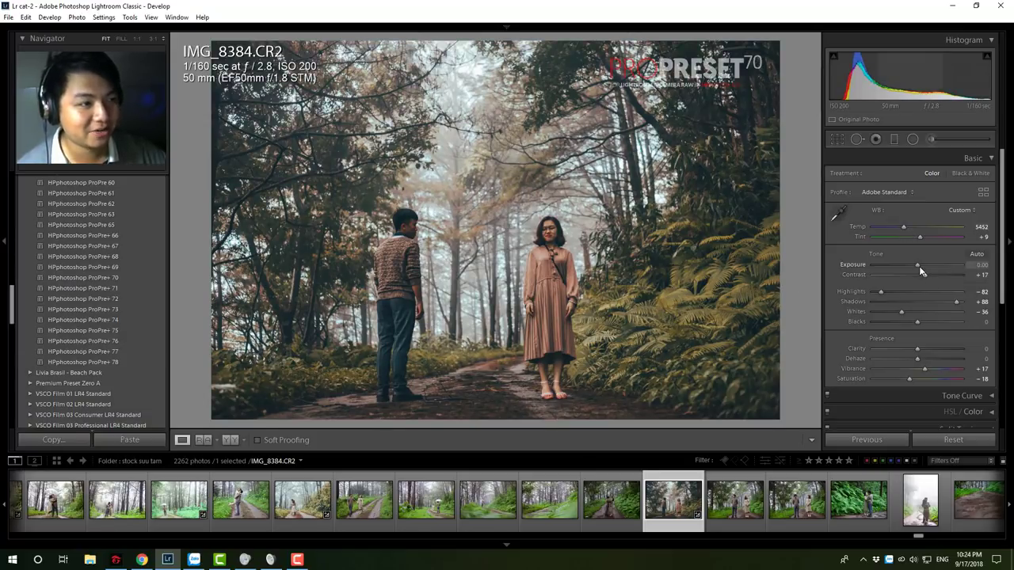
pyautogui.moveTo(918, 266); pyautogui.dragTo(922, 266)
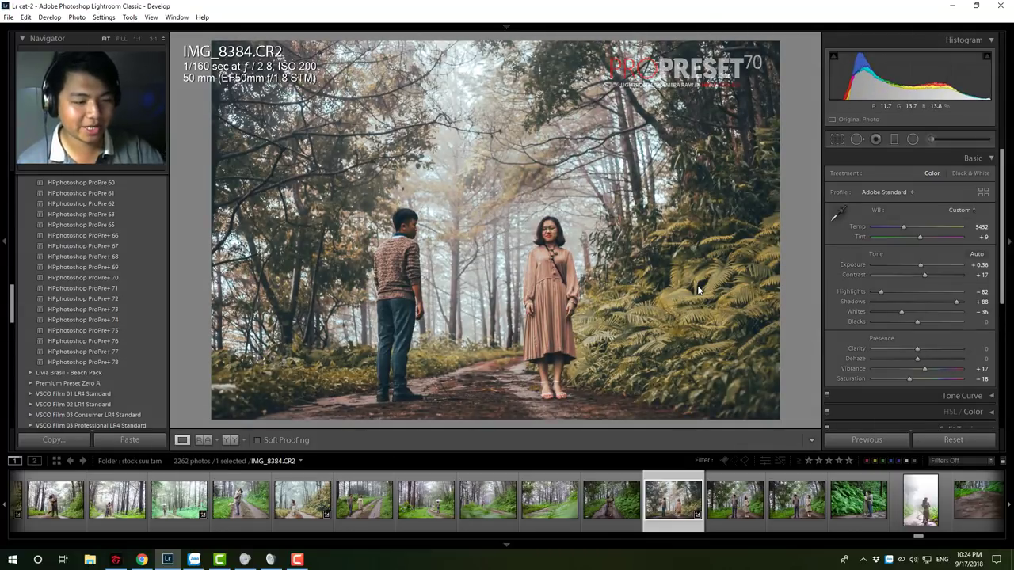
pyautogui.press('\\')
pyautogui.press('\\')
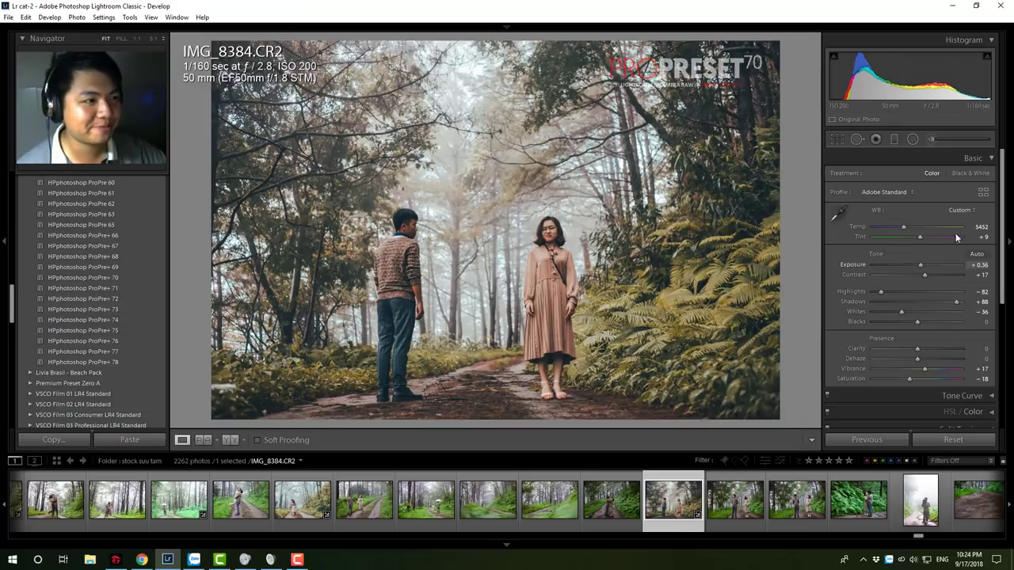